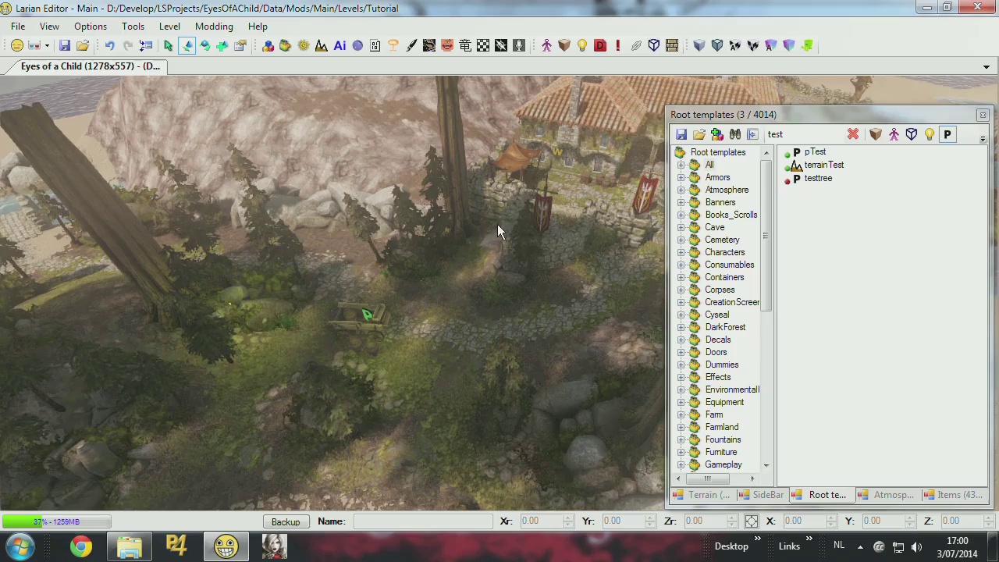
Select the pine tree beside the large leaning trunk near the wooden cart
middle_drag(497, 224, 505, 219)
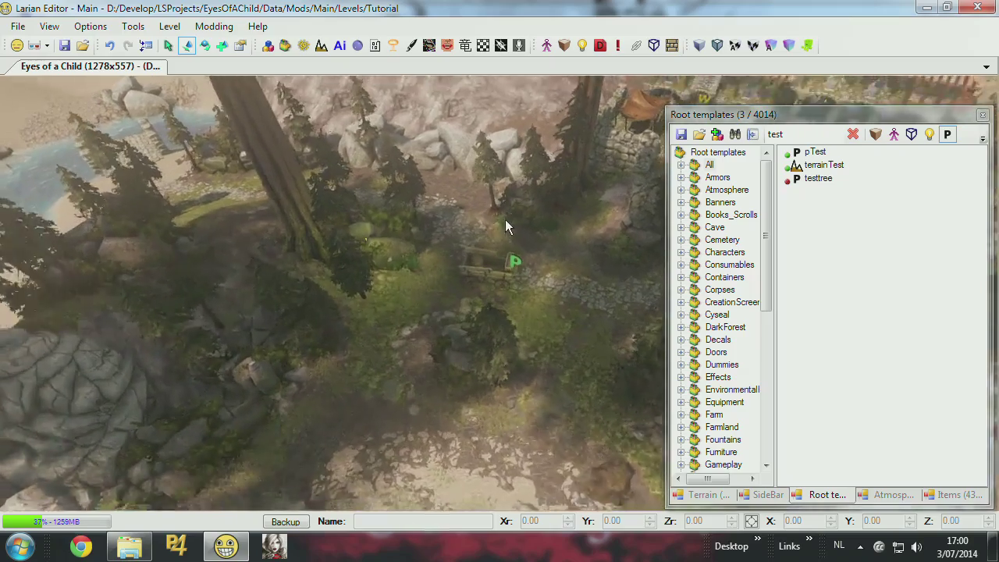
click(327, 253)
click(307, 319)
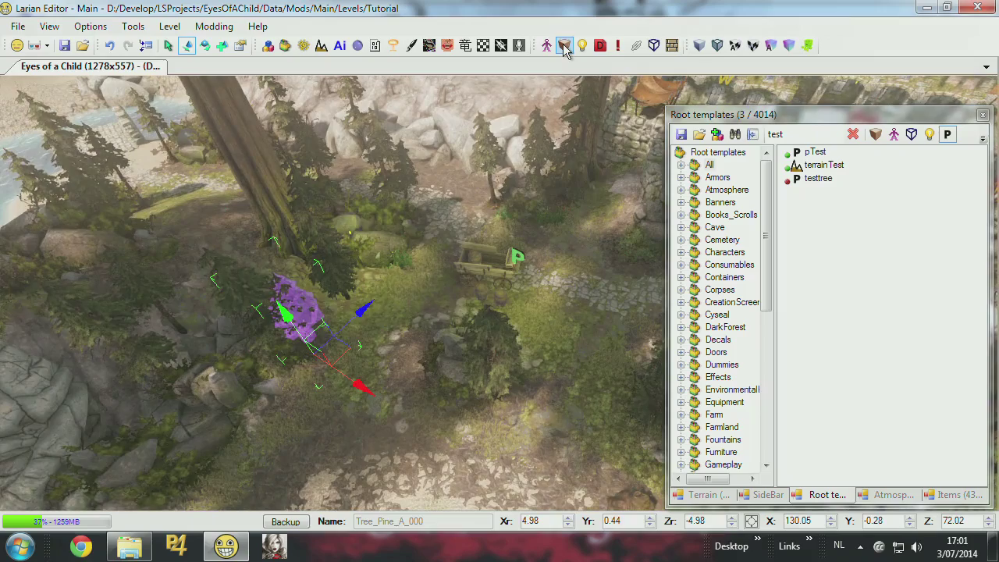
Open the level's item list and jump to Rock_Coastal_Big_B_004 and Rock_Coastal_Big_B_005 in the scene
click(564, 46)
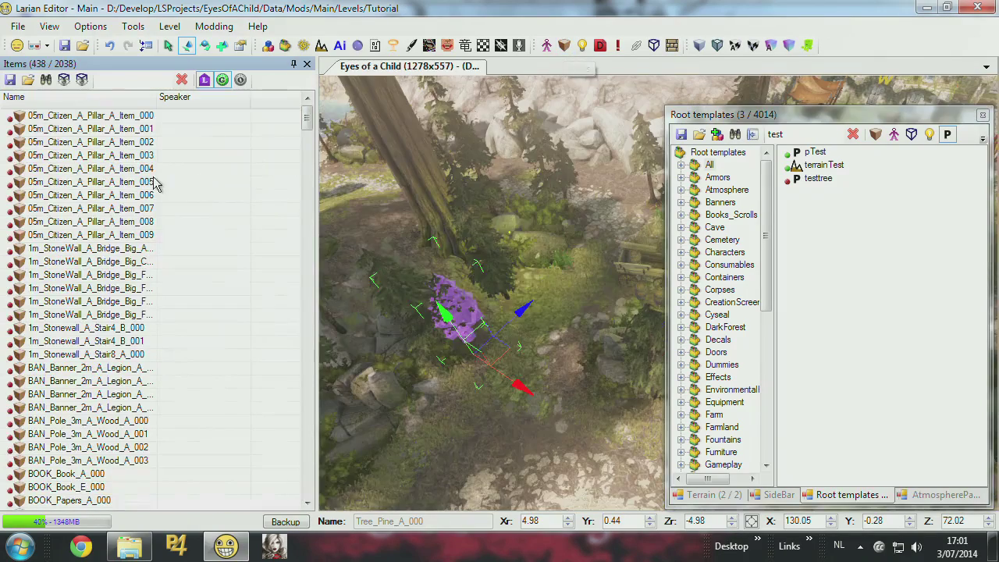
drag(307, 117, 312, 387)
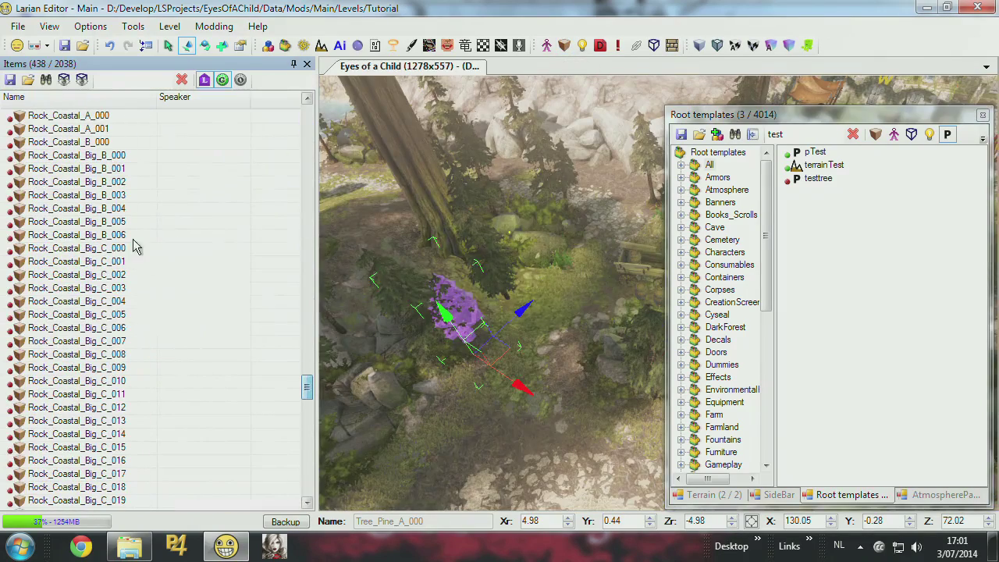
click(87, 199)
double_click(80, 209)
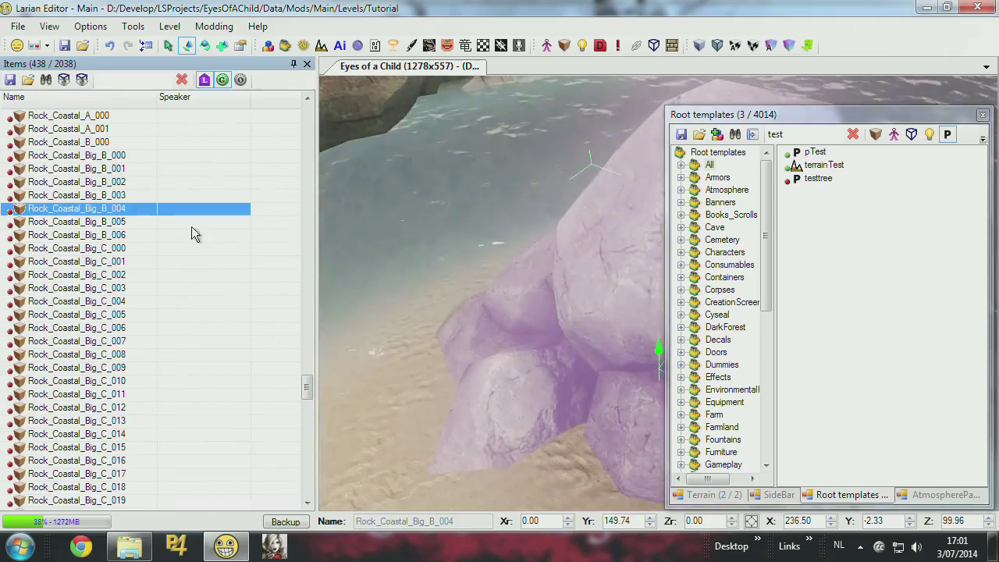
double_click(61, 223)
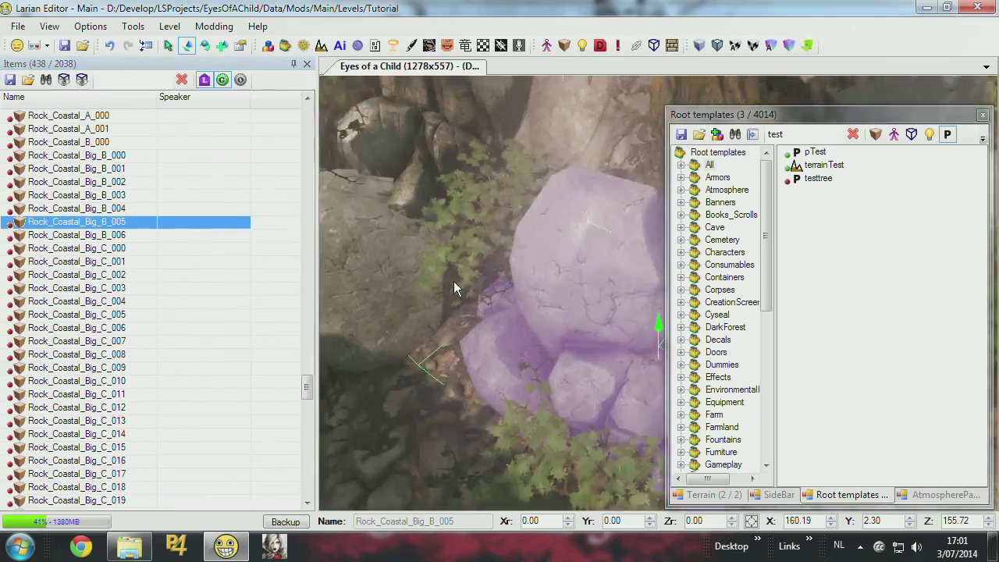
Examine the surroundings of the located rock and select further coastal rocks in the item list, ending on Rock_Coastal_Big_C_002
scroll(481, 277, down, 5)
middle_drag(481, 277, 374, 273)
click(78, 235)
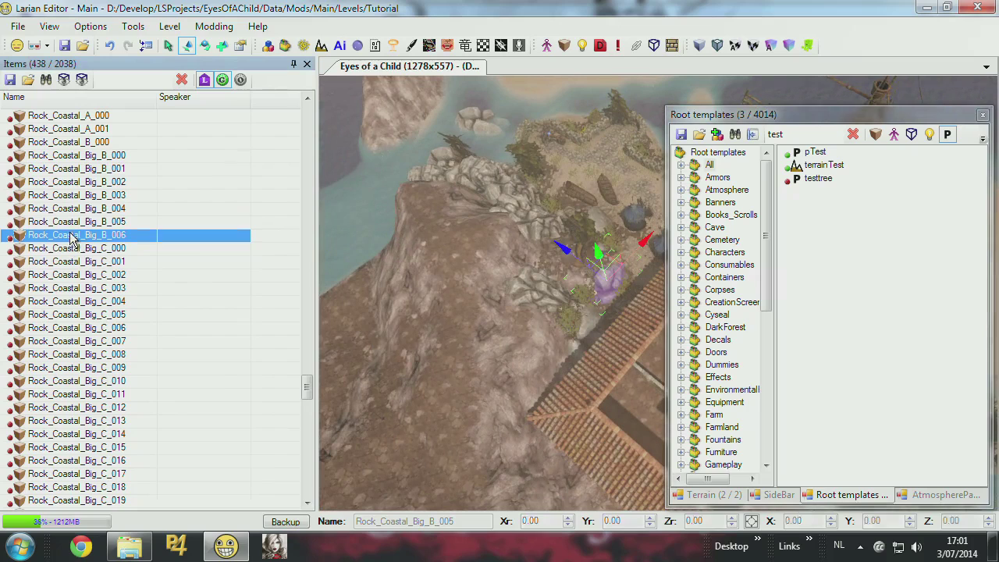
click(80, 262)
click(86, 290)
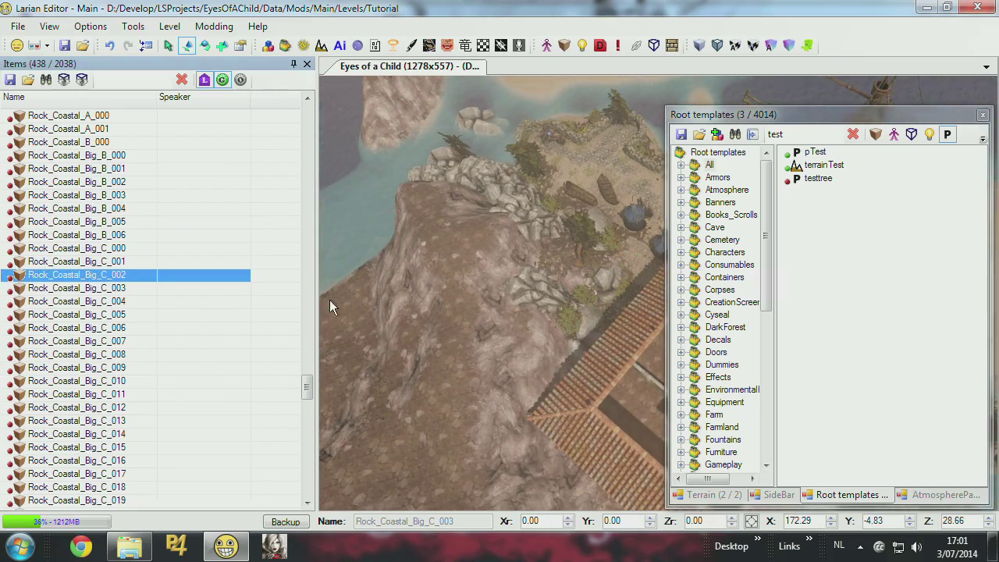
middle_drag(559, 168, 499, 187)
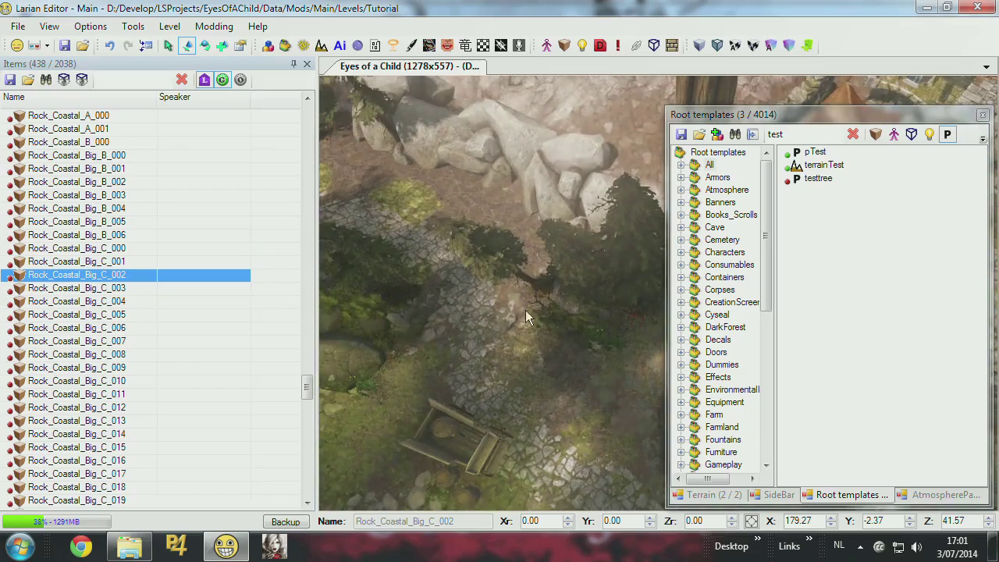
Select the group of trees and rocks beside the stone path, the terrain, and finally only the rock Rock_Coastal_Big_C_011
drag(568, 330, 596, 353)
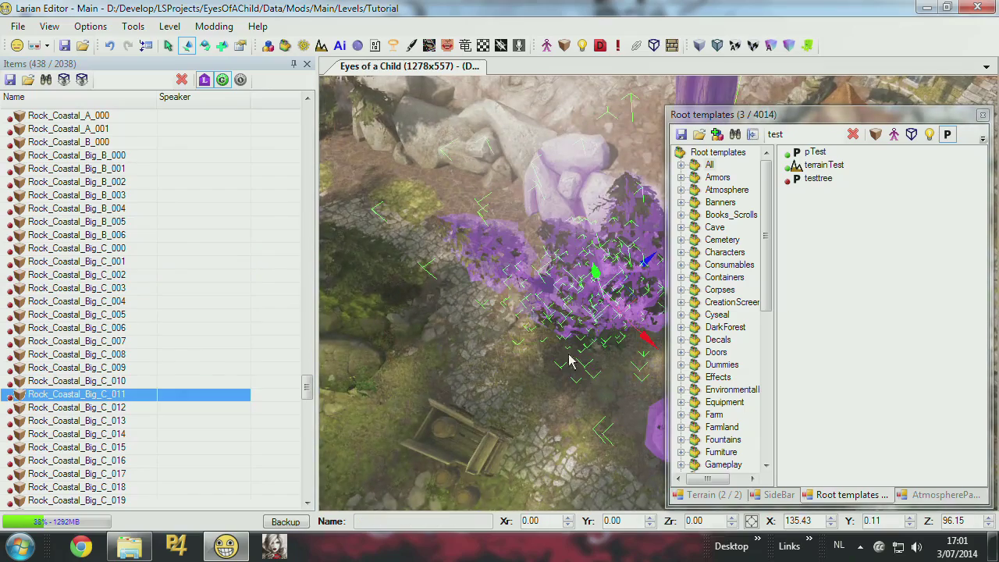
scroll(448, 365, down, 3)
middle_drag(449, 365, 428, 365)
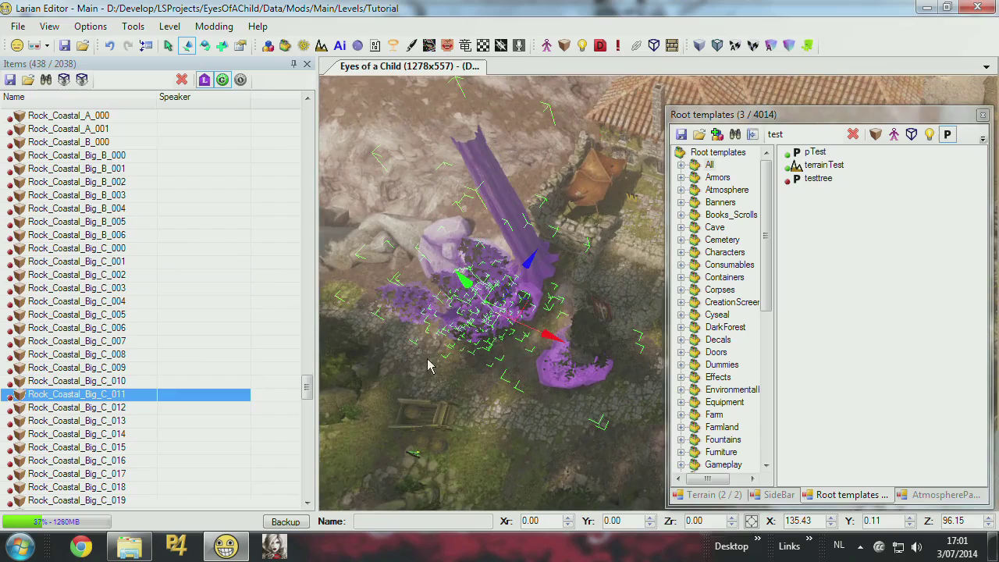
click(402, 366)
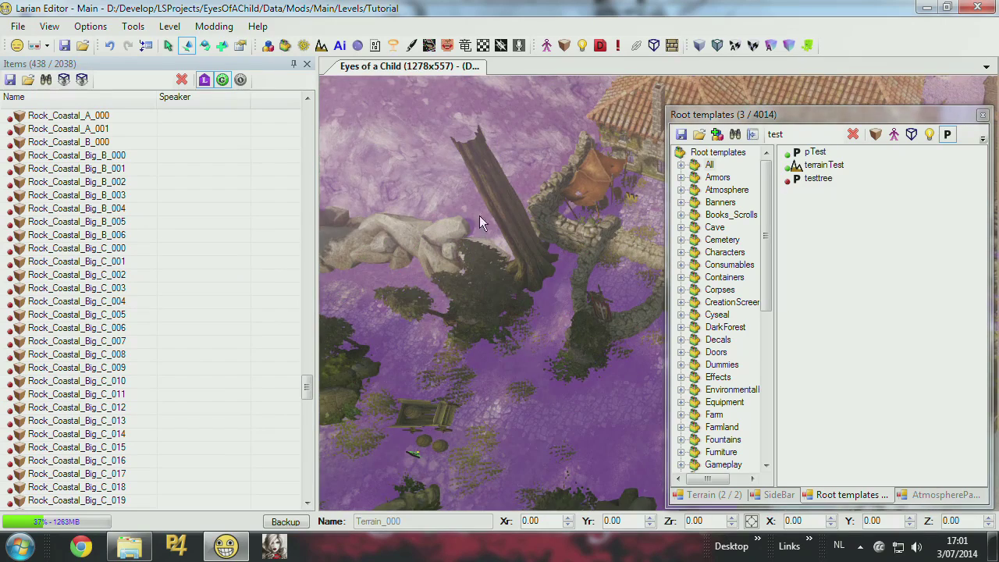
click(424, 246)
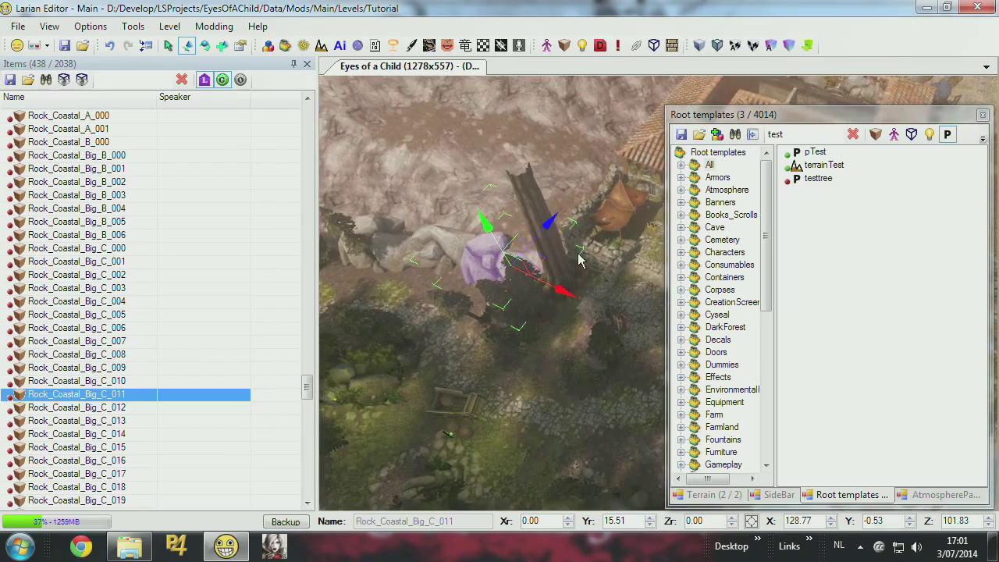
Go to the empty sandy area and filter the root templates by "tree pine", with item templates included
right_drag(564, 254, 600, 222)
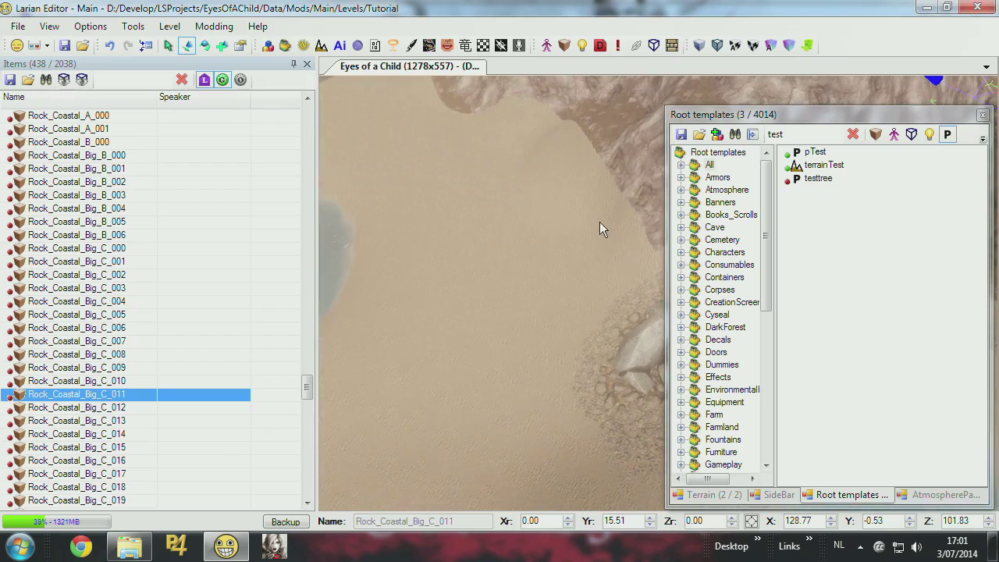
key(BackSpace)
key(BackSpace)
key(BackSpace)
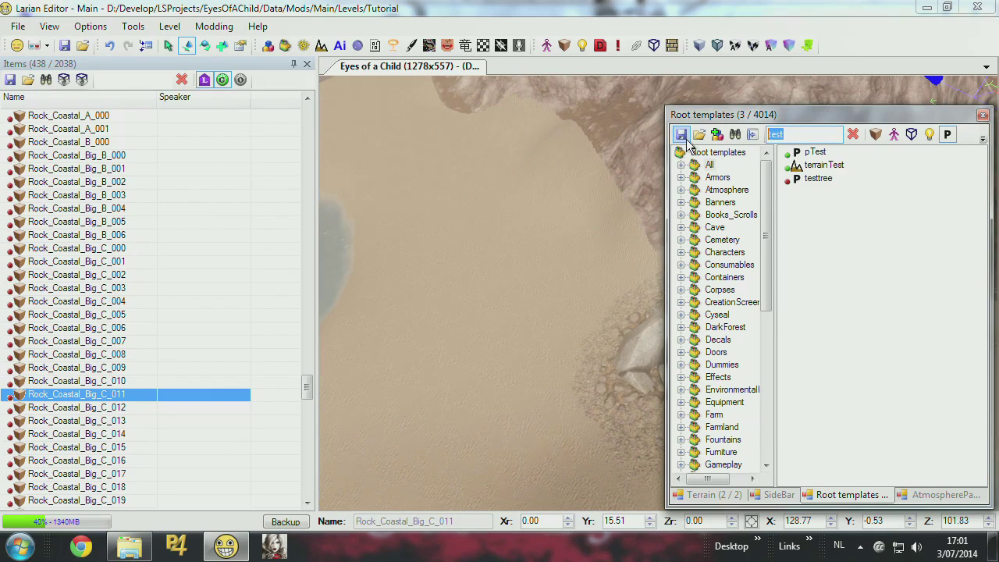
text(ree)
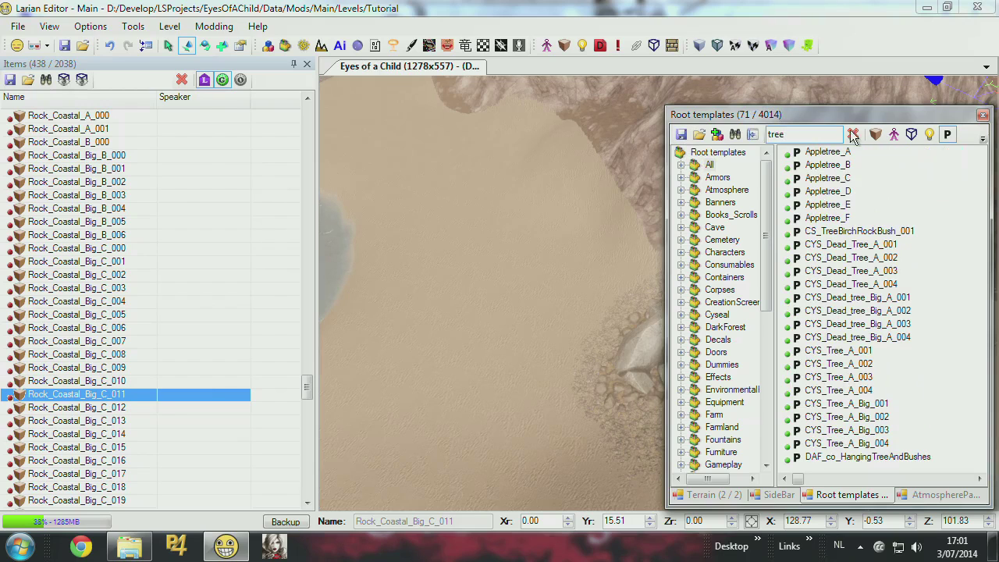
click(875, 135)
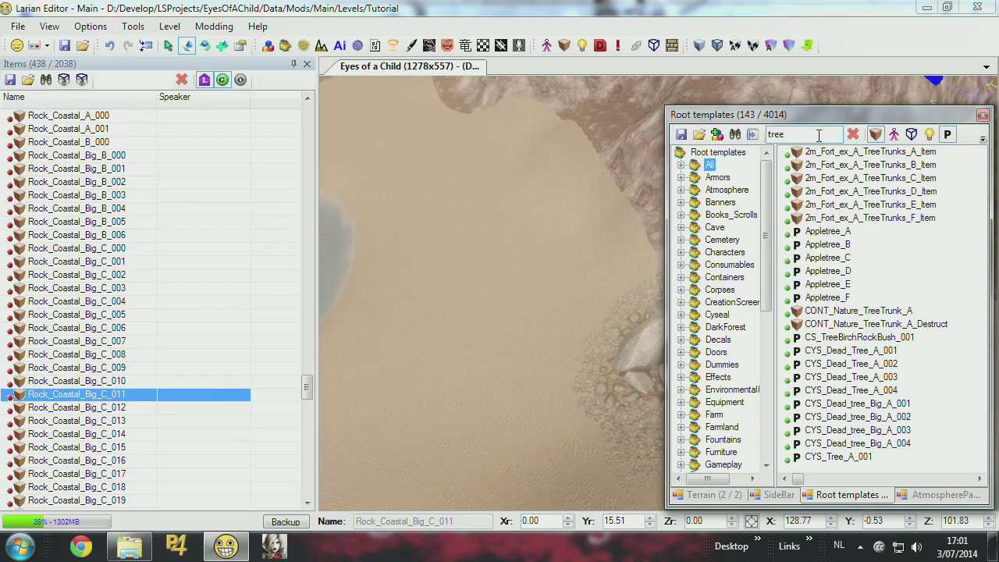
text(pine)
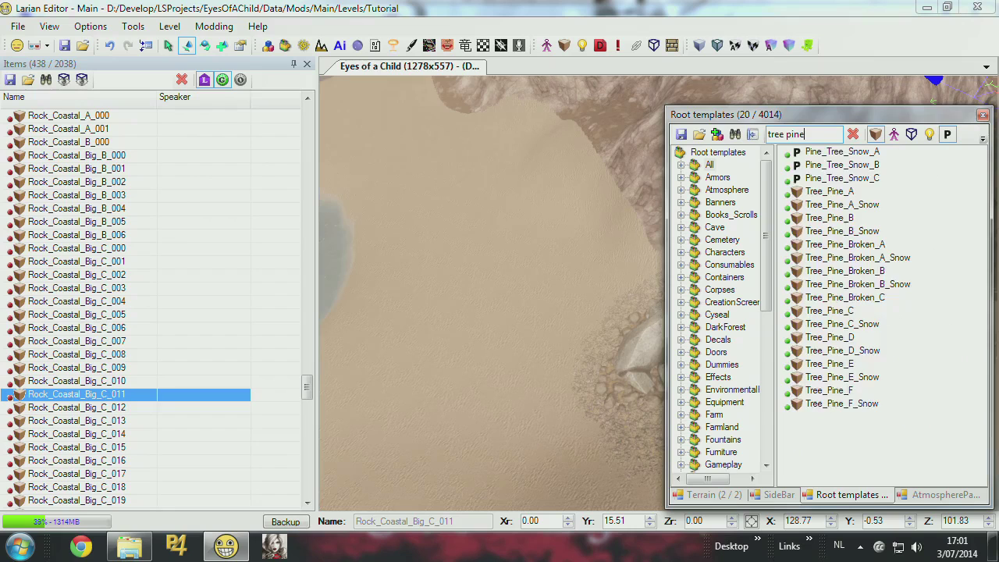
text(s)
key(BackSpace)
Place one Tree_Pine_A and one Tree_Pine_B on the empty sand
drag(830, 191, 461, 216)
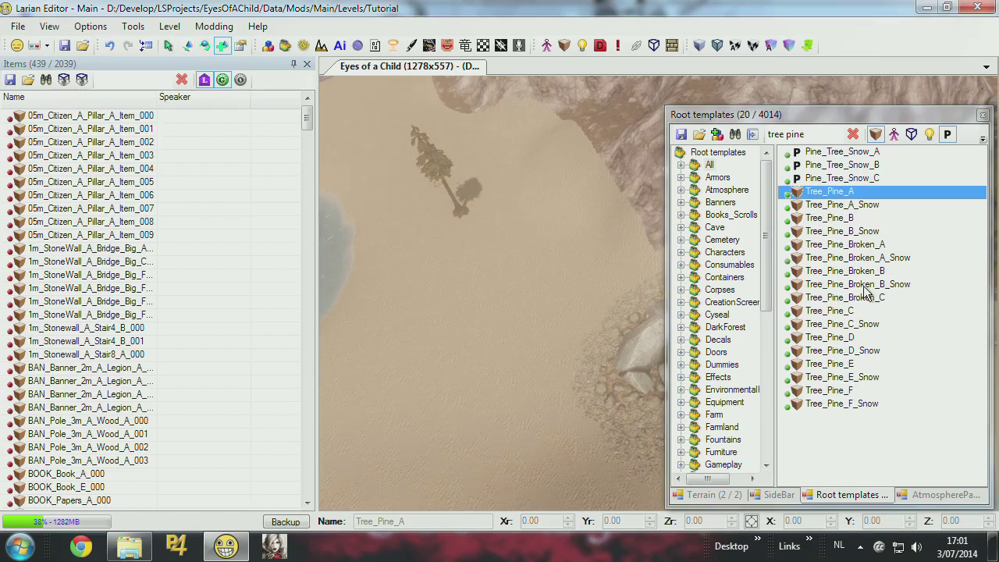
drag(841, 224, 566, 206)
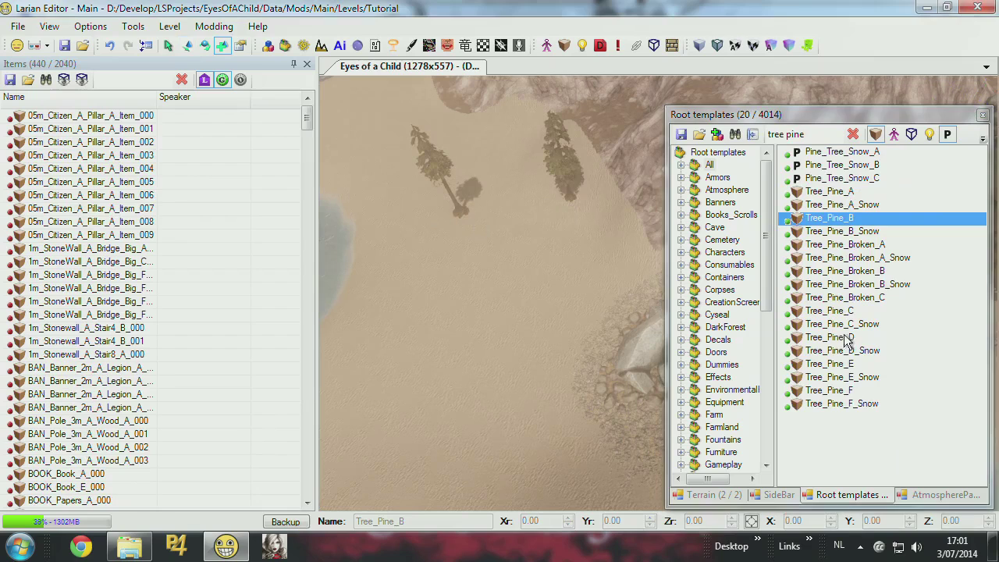
Choose Tree_Pine_C, Tree_Pine_D and Tree_Pine_E together and place the first mixed pines below the two existing trees
click(843, 299)
click(842, 311)
ctrl+click(847, 339)
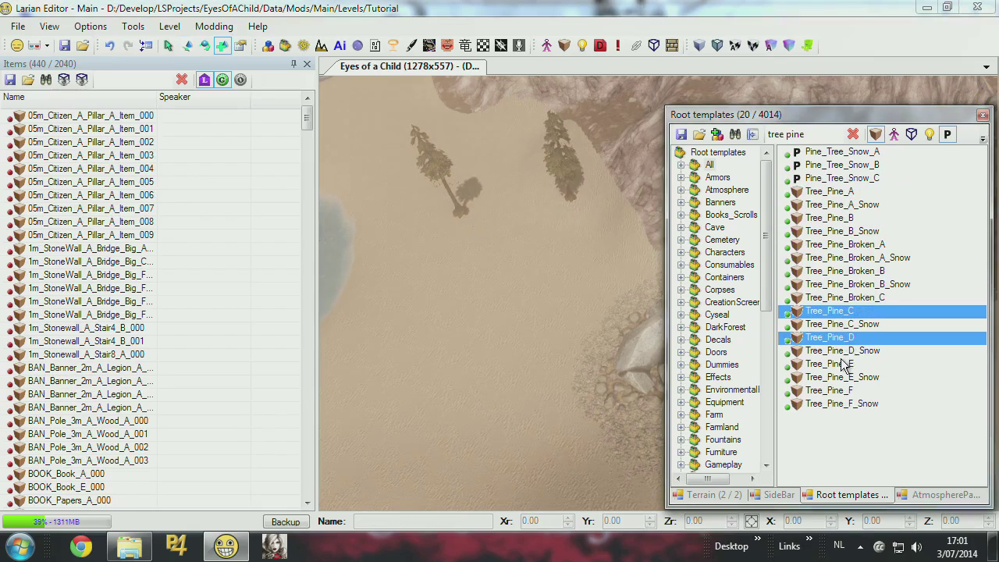
ctrl+click(843, 364)
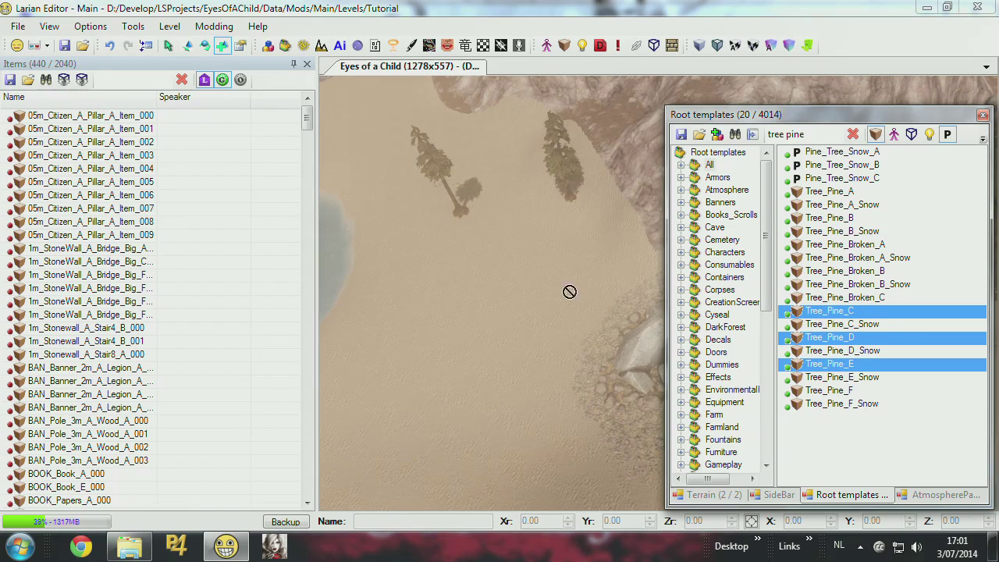
drag(570, 292, 524, 303)
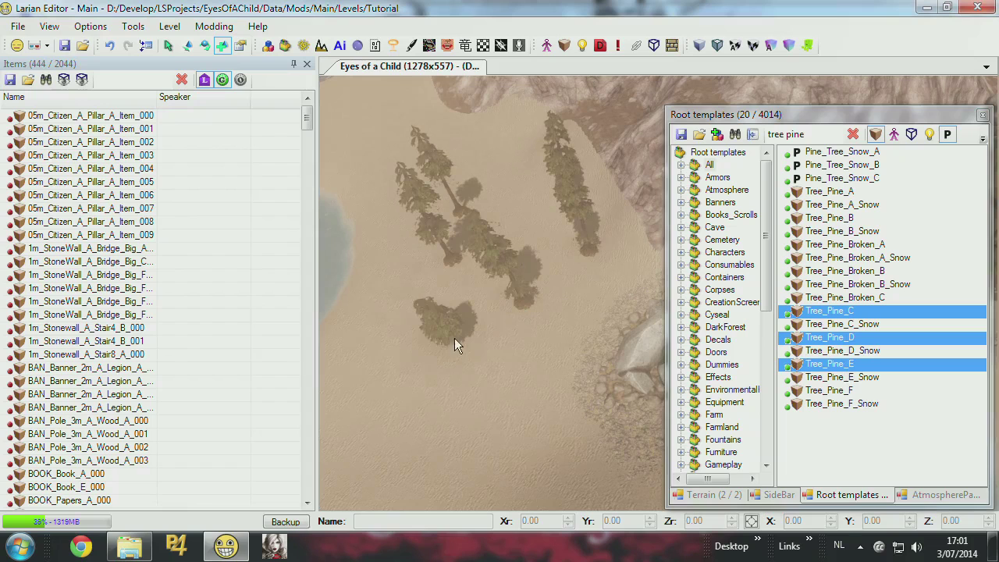
click(454, 346)
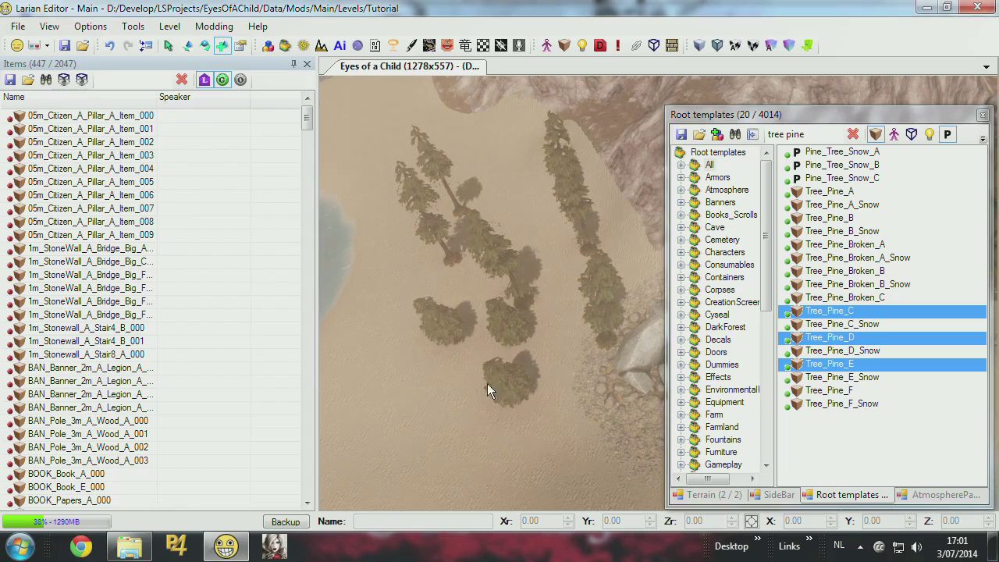
Scatter more of the mixed pines between the existing trees and the water's edge
key(Left)
click(453, 371)
click(400, 274)
click(434, 209)
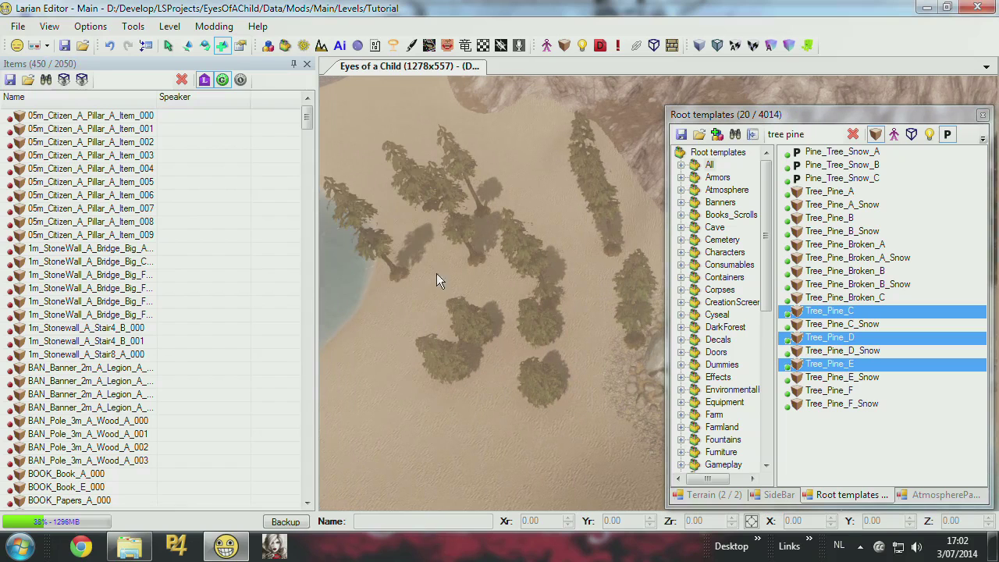
click(426, 285)
click(376, 330)
click(461, 443)
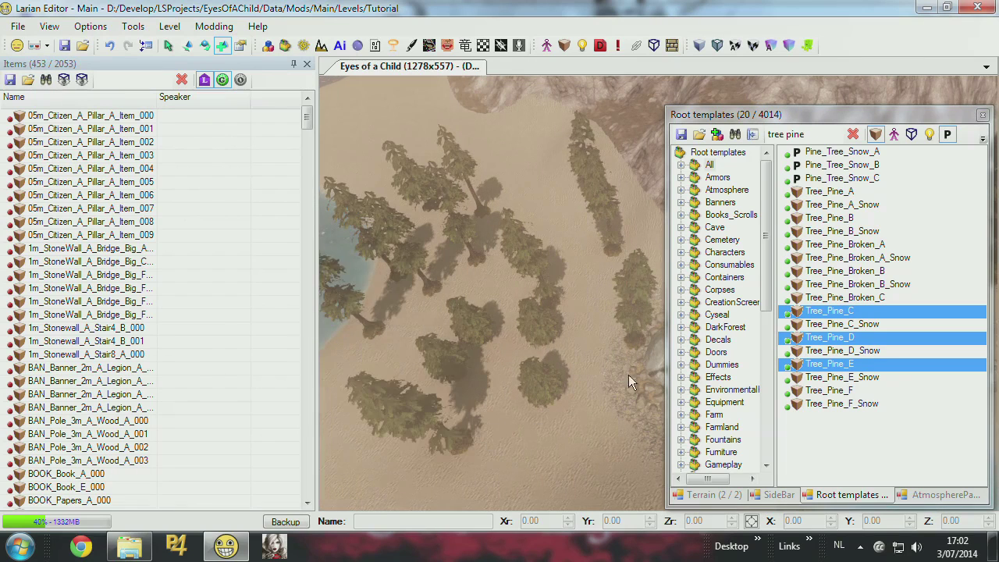
Fill in the grove with more mixed pines on the sand towards the cliff
click(573, 225)
click(555, 200)
click(518, 167)
middle_drag(534, 157, 540, 242)
click(510, 207)
middle_drag(428, 195, 485, 245)
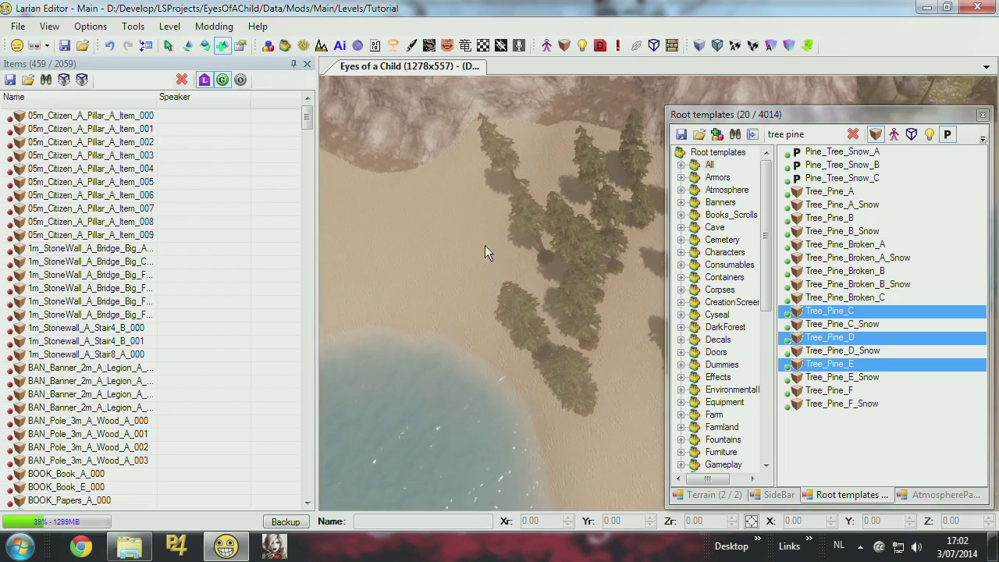
Extend the grove with several mixed pines on the bare sand between the trees and the pool
click(485, 233)
click(458, 265)
click(476, 319)
middle_drag(475, 319, 494, 287)
click(510, 304)
right_drag(510, 303, 537, 279)
scroll(509, 279, up, 4)
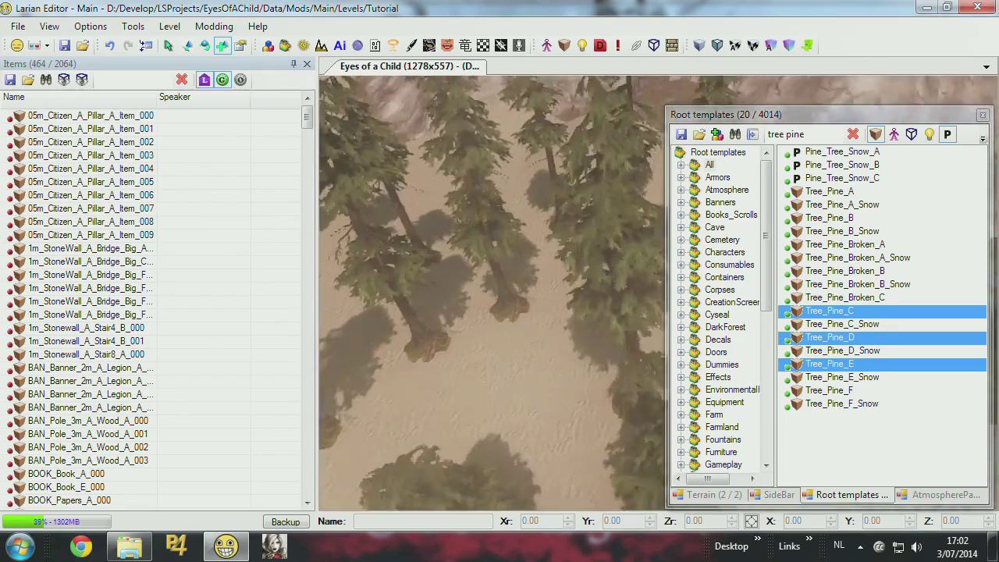
Filter the root templates by "rock common"
drag(810, 135, 636, 137)
text(rocks)
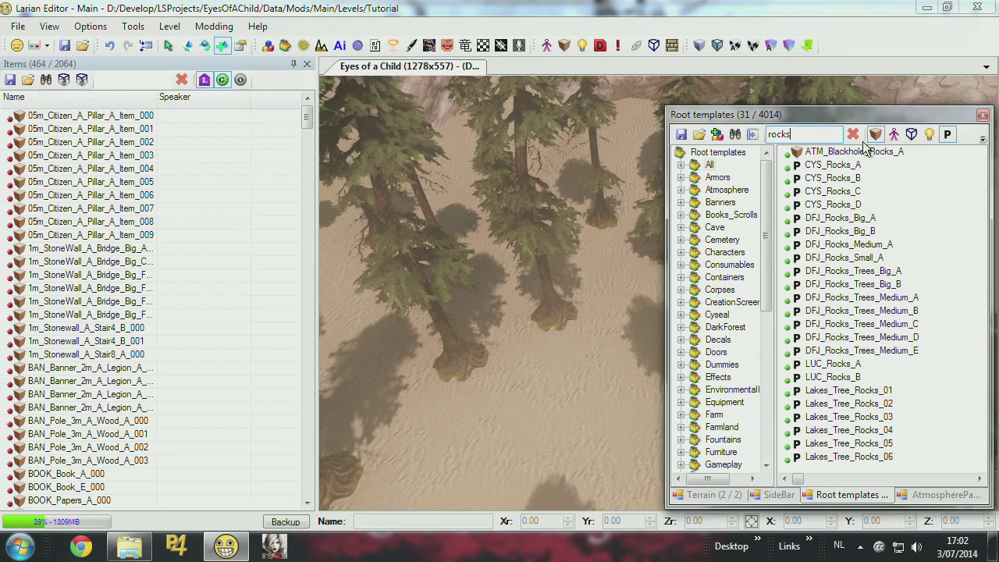
text( common)
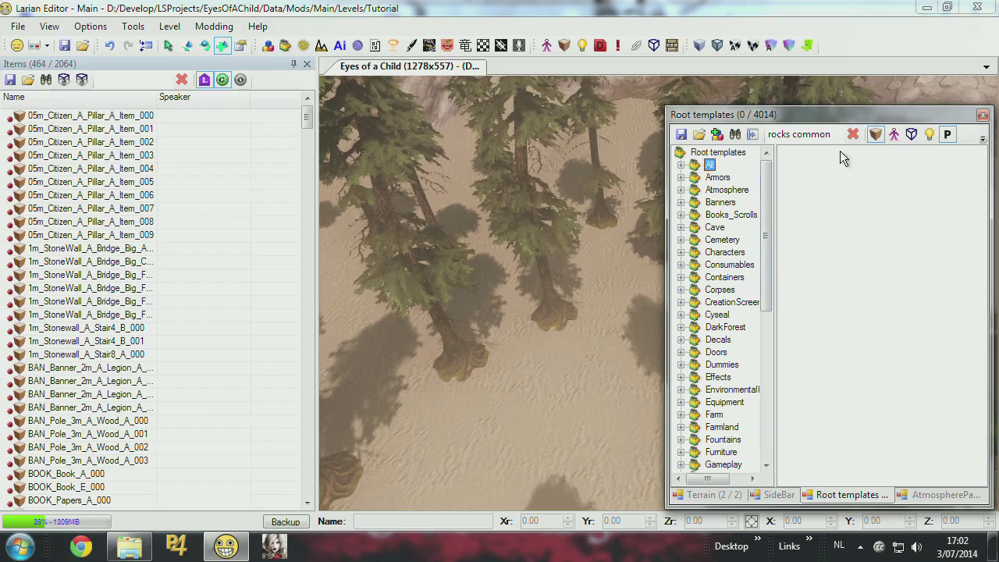
key(BackSpace)
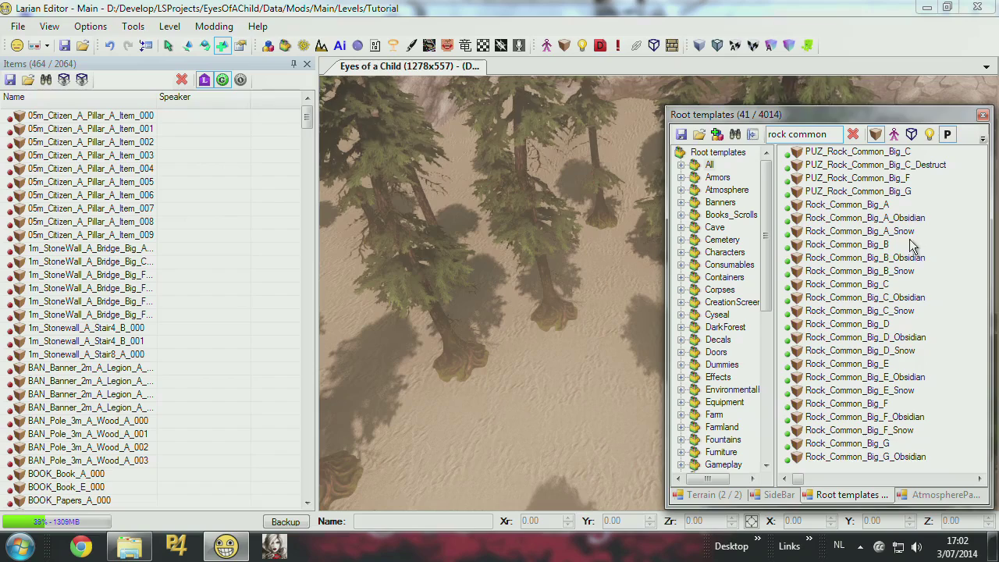
Place three Rock_Common_Big_G rocks among the pine trees on the sand
click(867, 443)
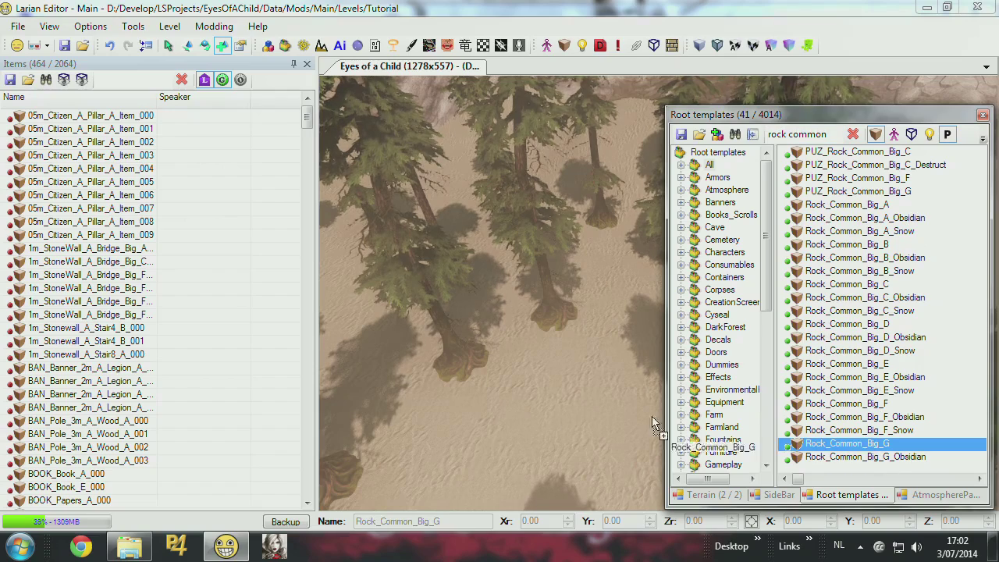
click(559, 337)
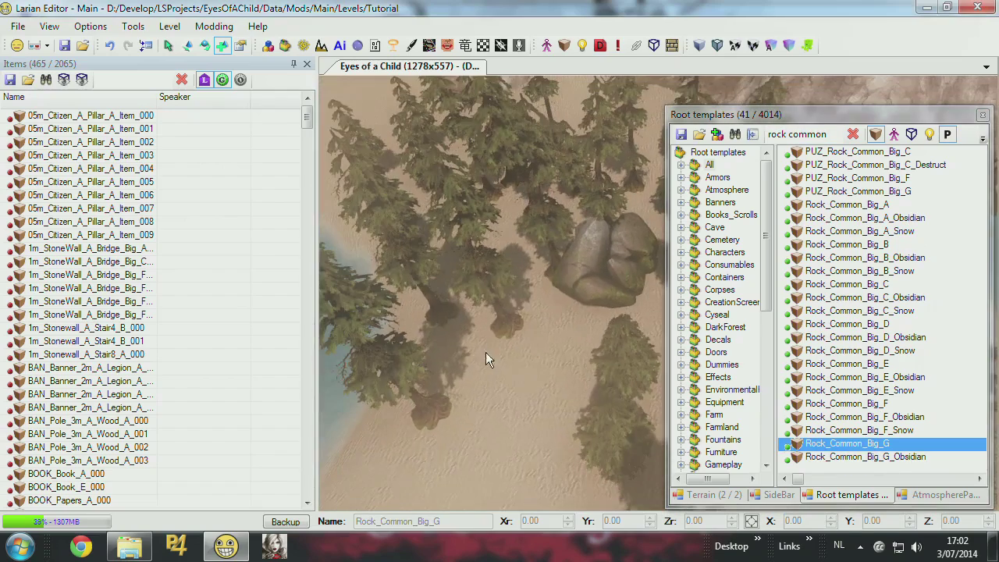
click(487, 353)
scroll(541, 342, down, 3)
middle_drag(540, 343, 531, 387)
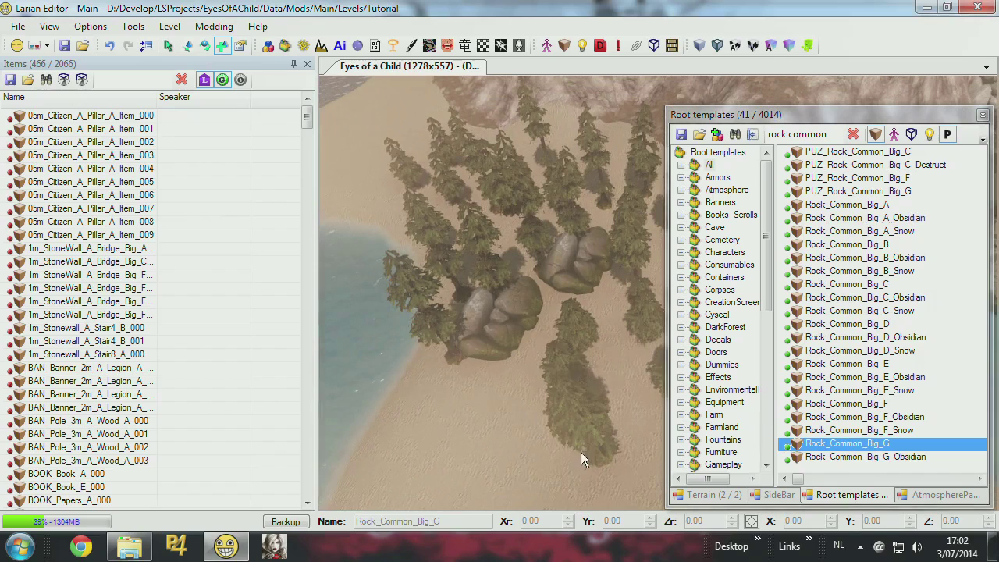
click(548, 459)
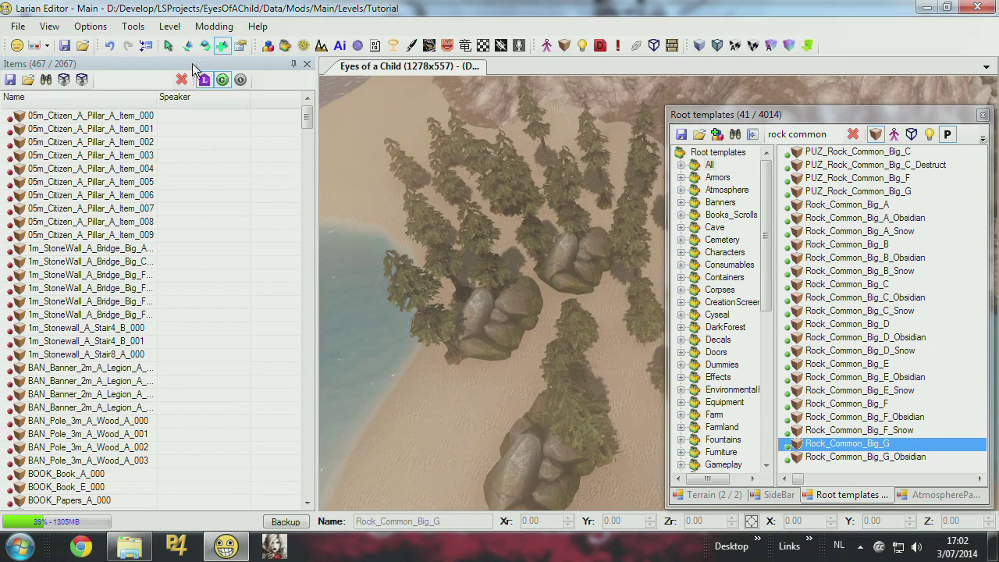
Shift the middle rock beside the pool slightly along X and rotate it around its vertical axis to about 170°
click(187, 45)
click(506, 329)
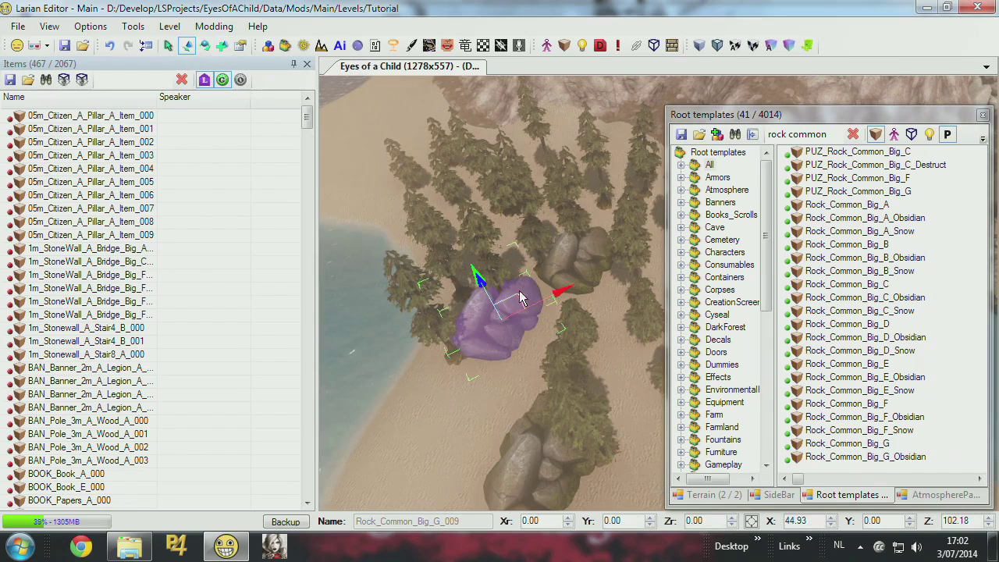
drag(563, 302, 557, 286)
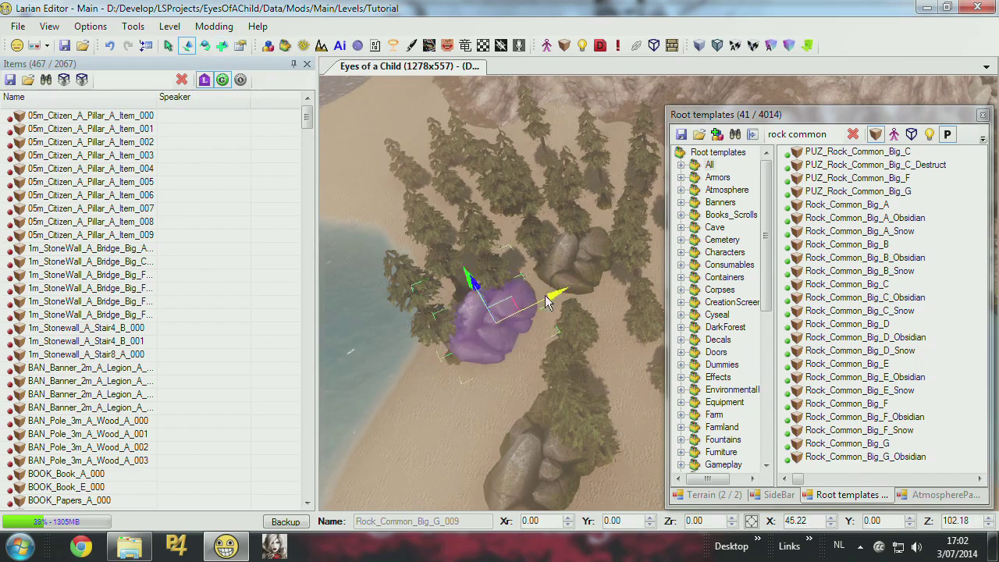
click(205, 46)
drag(503, 399, 479, 281)
Look at the option settings of the rotate and move tools
right_click(205, 45)
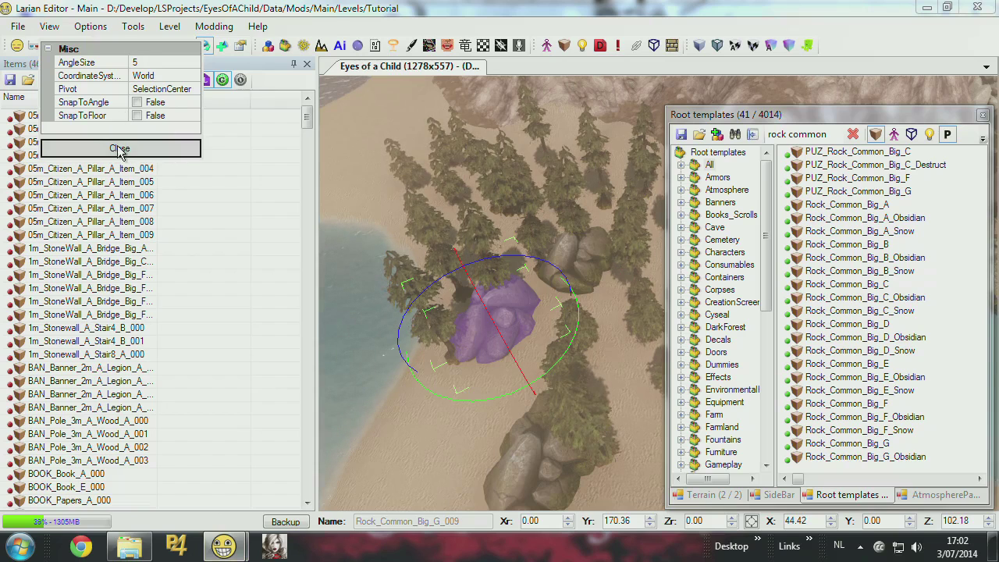
click(119, 149)
right_click(186, 46)
click(139, 167)
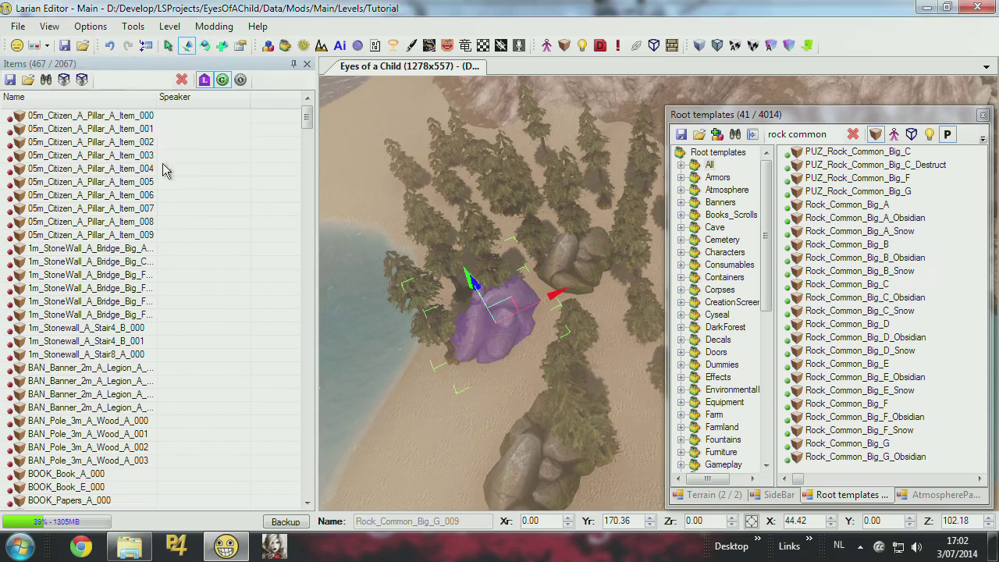
Place a Rock_Common_Big_B rock at the edge of the water
click(204, 45)
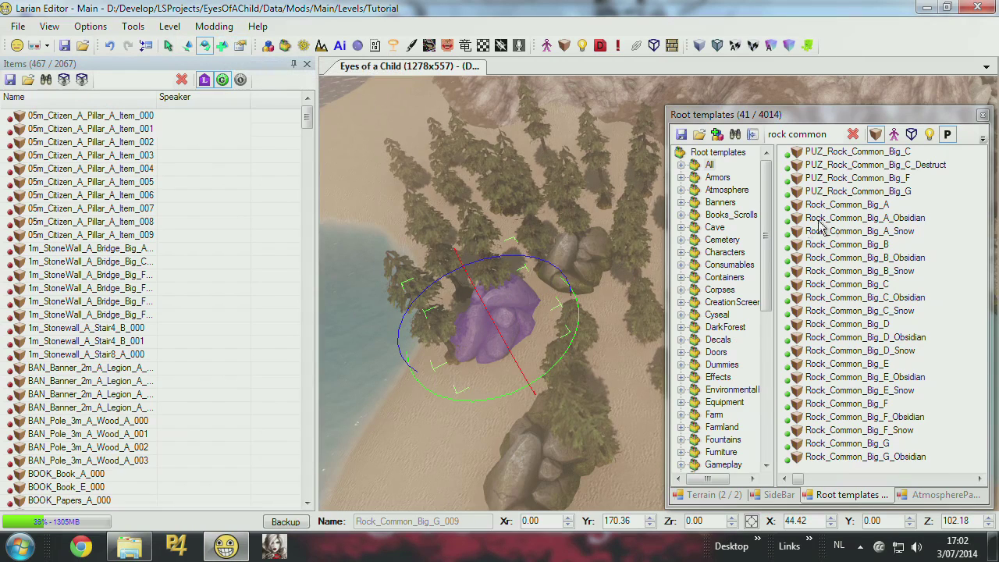
click(852, 244)
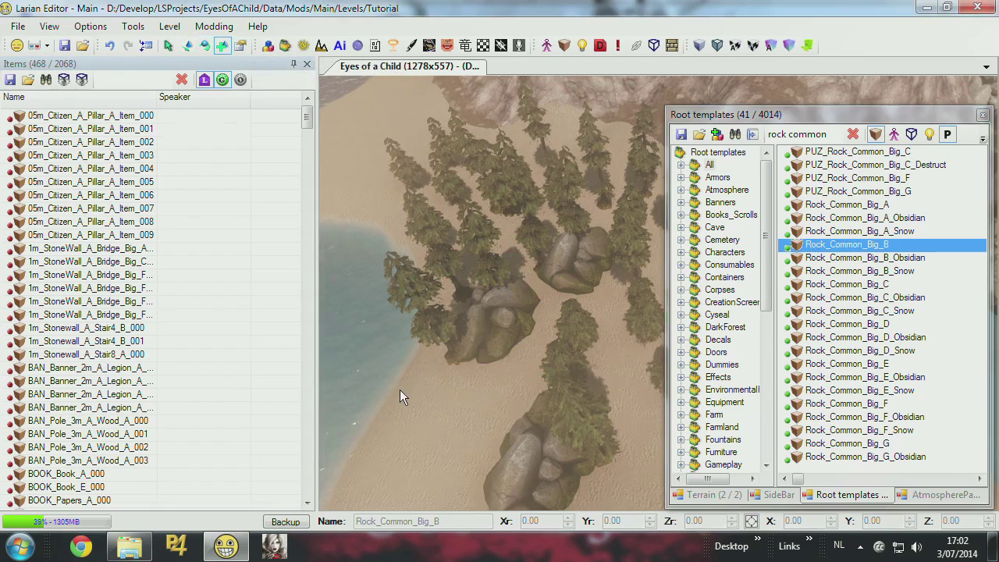
click(400, 394)
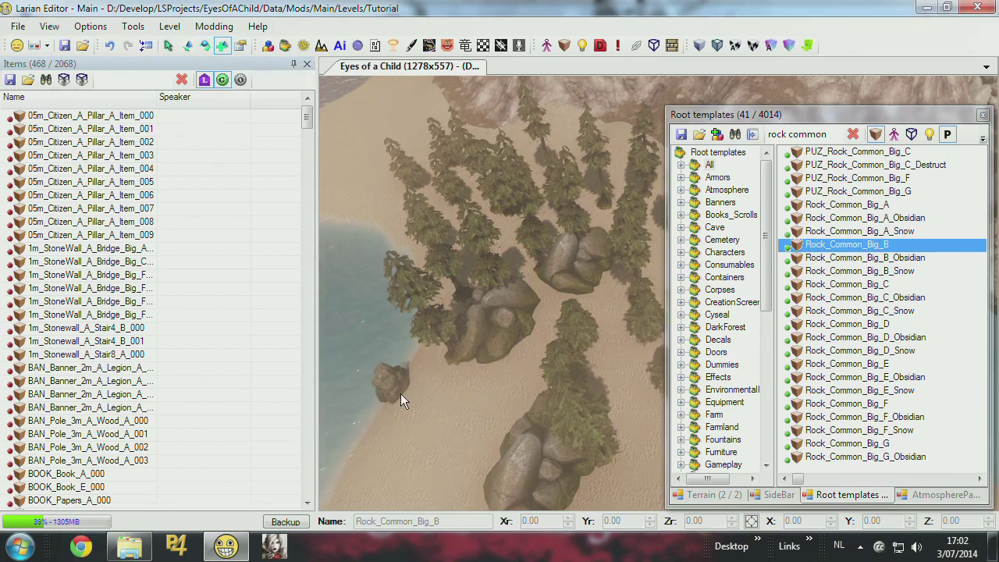
Turn on SnapToGrid for the move tool and move the small shoreline rock into the water to X 31
right_click(188, 46)
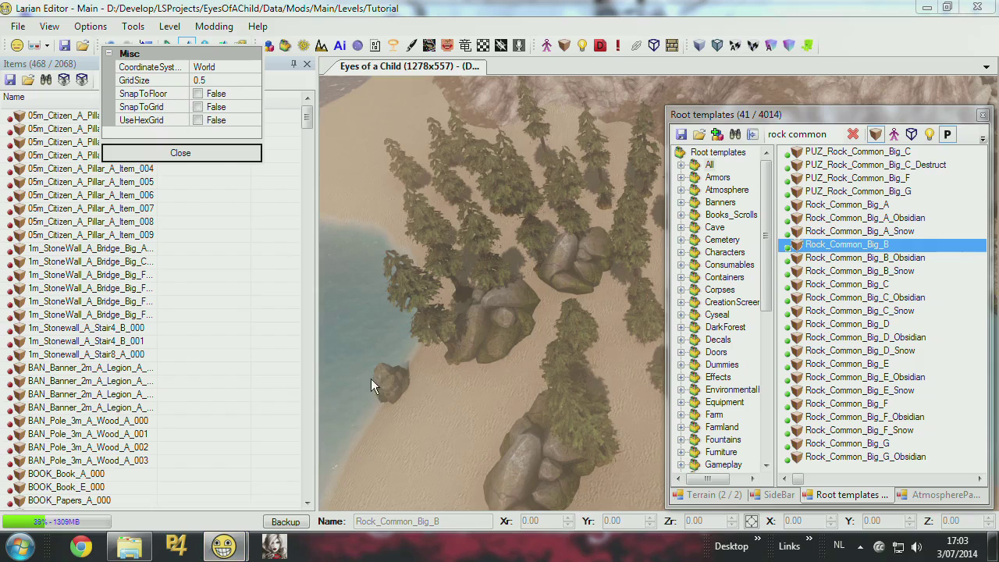
click(391, 383)
middle_drag(474, 294, 362, 195)
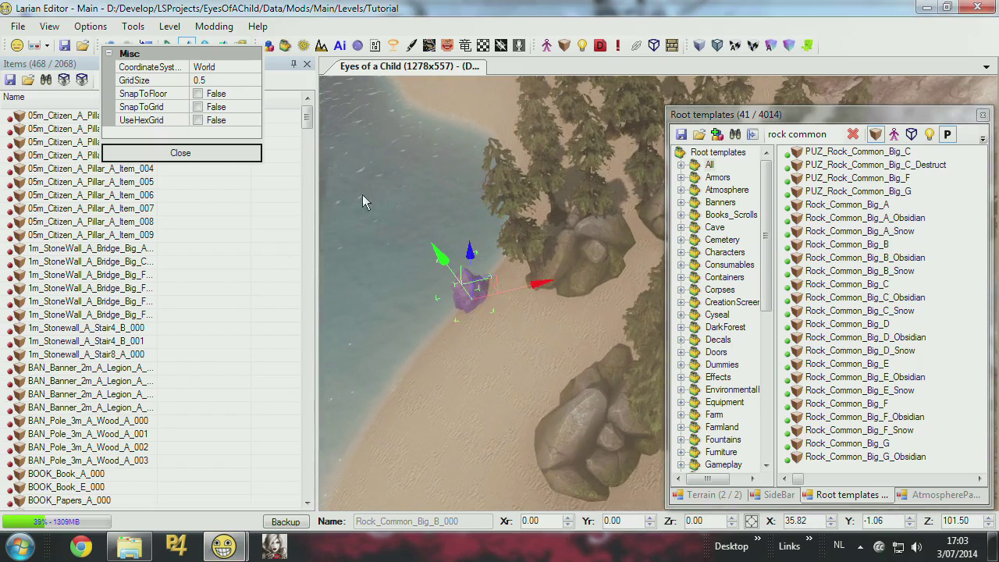
click(198, 107)
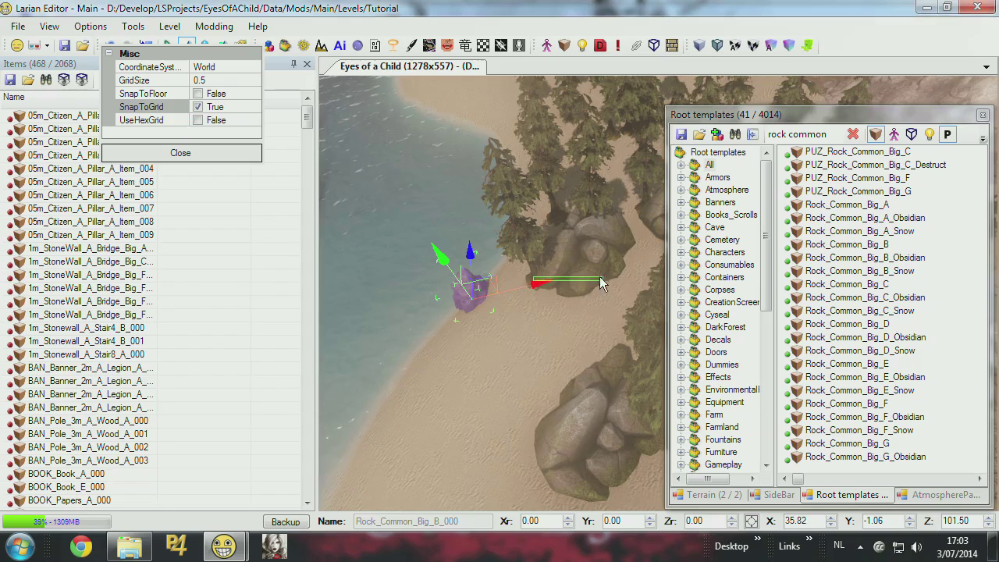
drag(535, 289, 465, 286)
Set the move tool's GridSize to 2 and reposition the small rock in the water at X 32
click(214, 81)
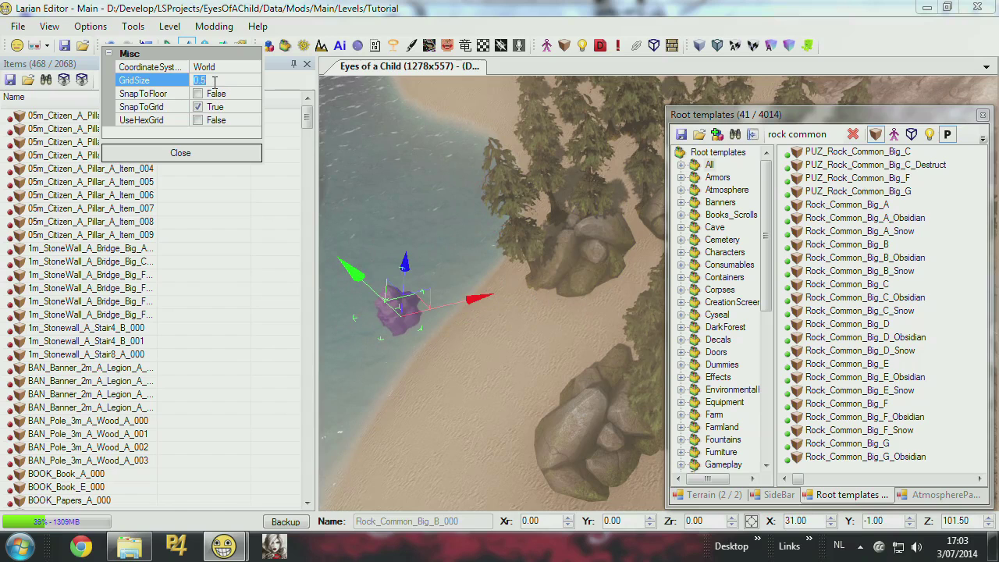
drag(467, 295, 501, 295)
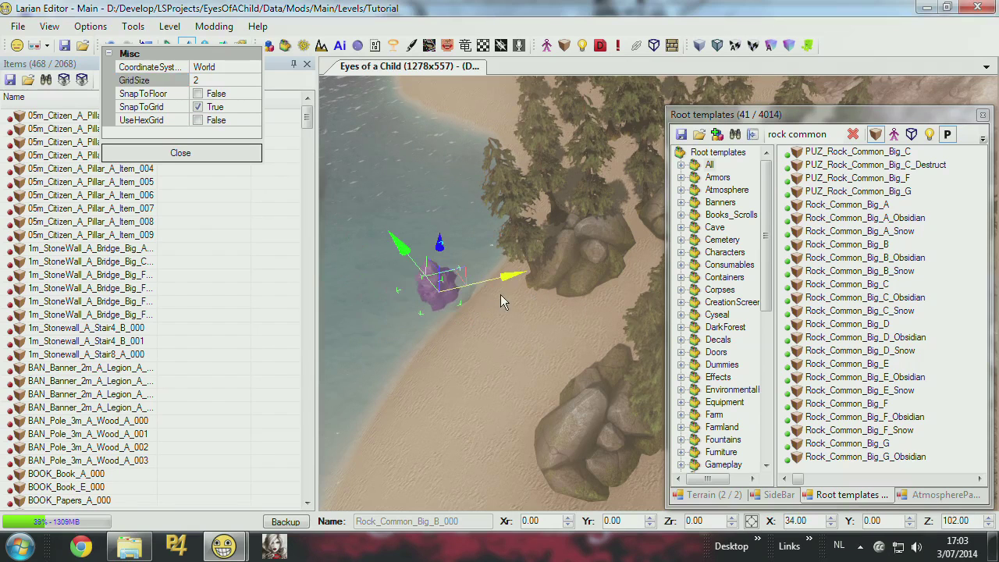
drag(464, 226, 452, 280)
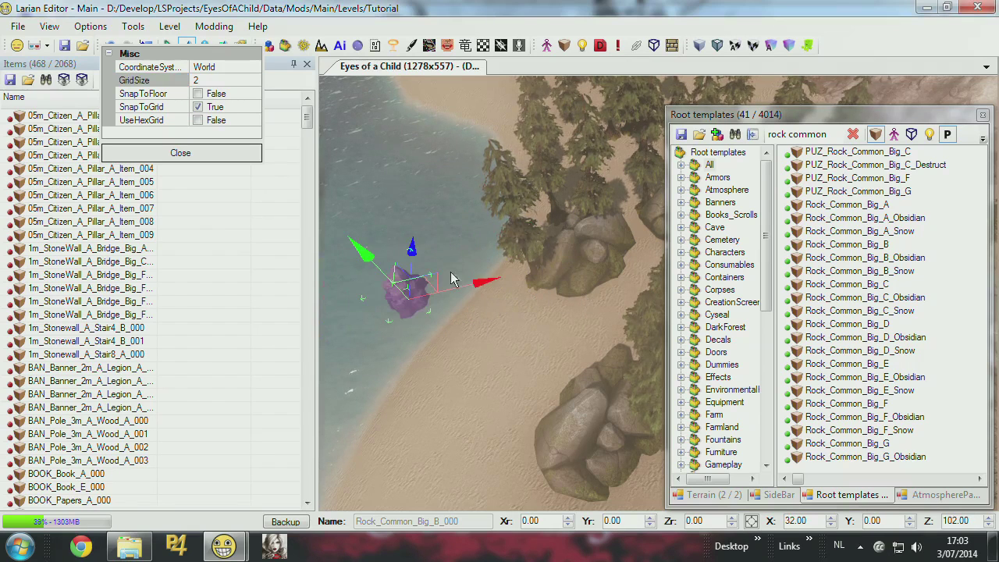
Turn on SnapToFloor for the move tool and deselect the small rock
click(198, 94)
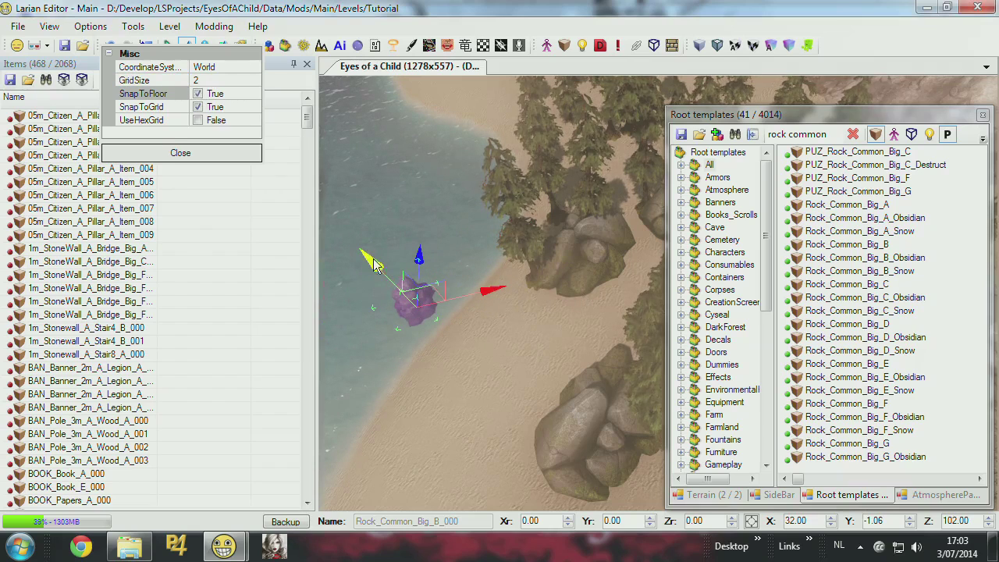
click(515, 395)
right_drag(515, 395, 465, 329)
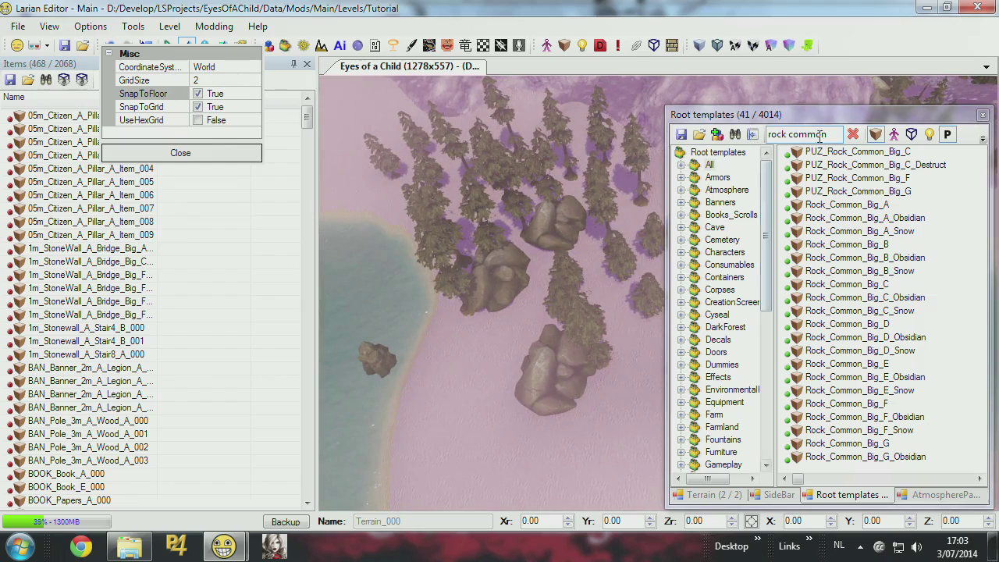
Filter the root templates by "cart" and place an Orcs_Cart_E on the sand near the small rock
drag(830, 135, 720, 135)
text(cart)
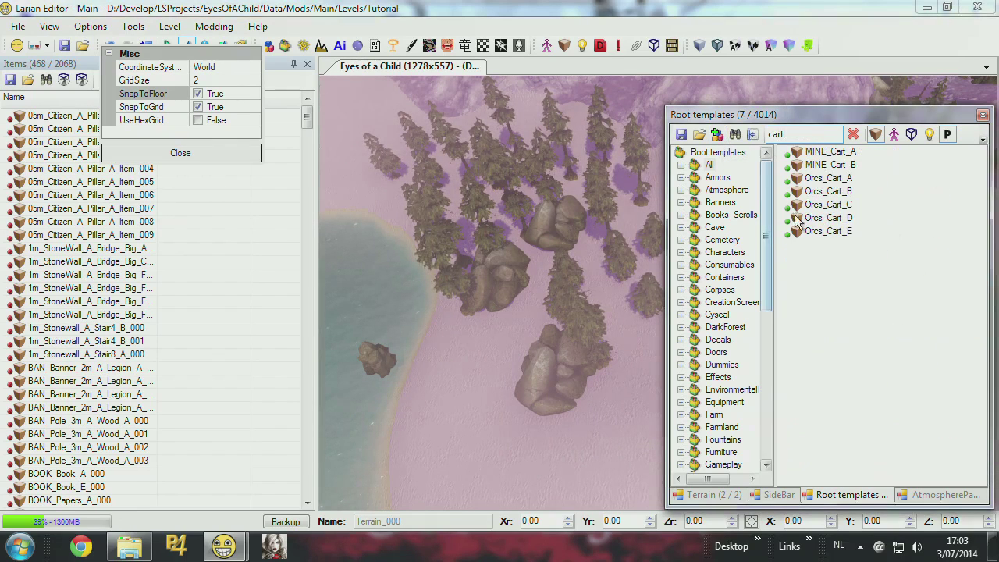
click(827, 231)
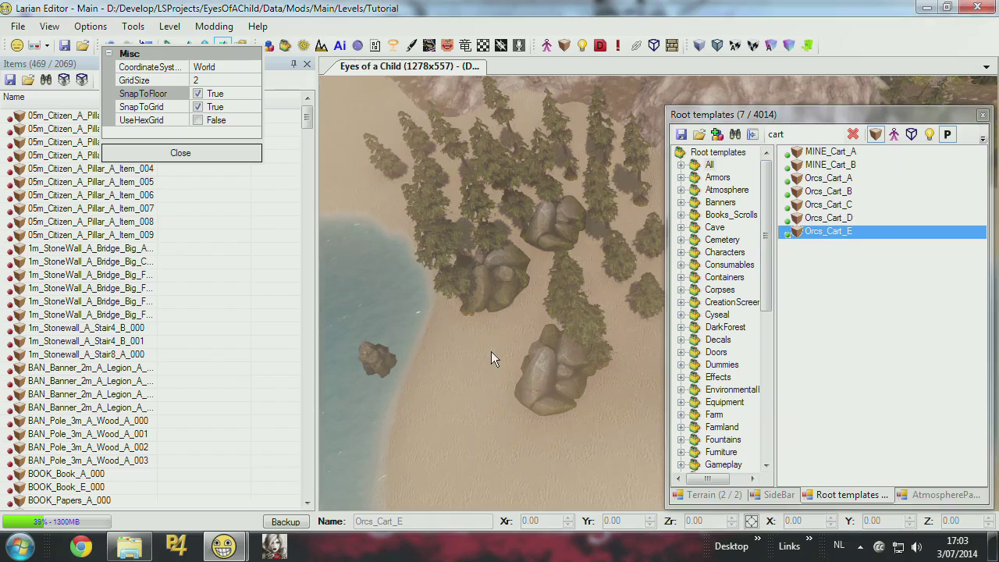
middle_drag(543, 309, 644, 269)
Place an Orcs_Cart_C and an Orcs_Cart_B on the open sand beyond the large rocks
drag(827, 206, 586, 285)
click(602, 355)
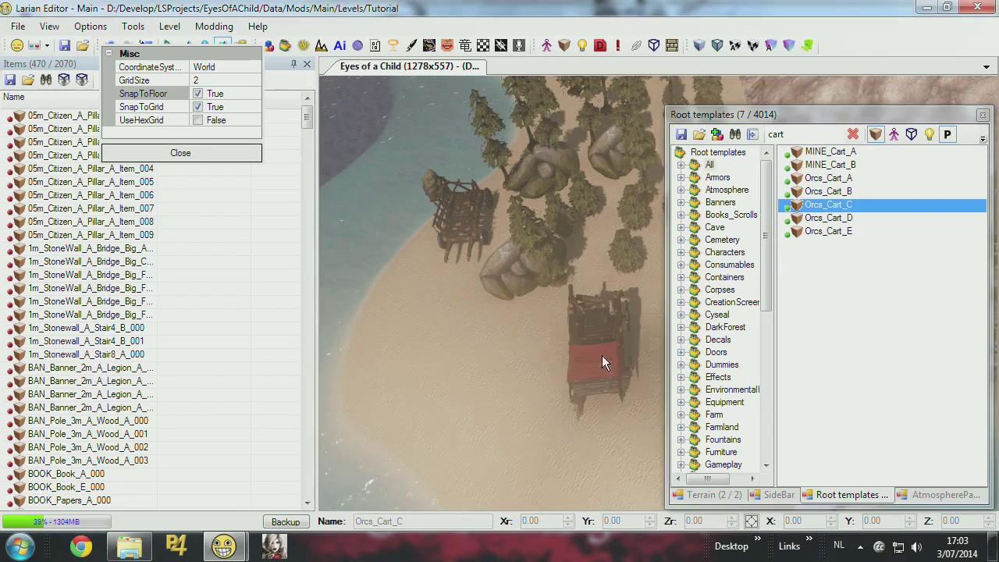
click(827, 191)
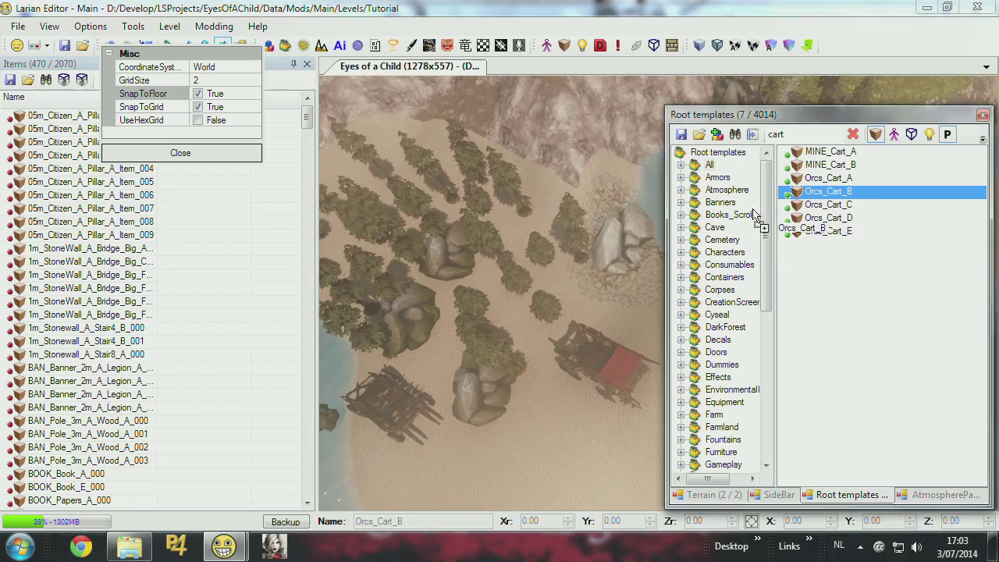
click(569, 475)
key(s)
key(w)
right_drag(569, 468, 290, 106)
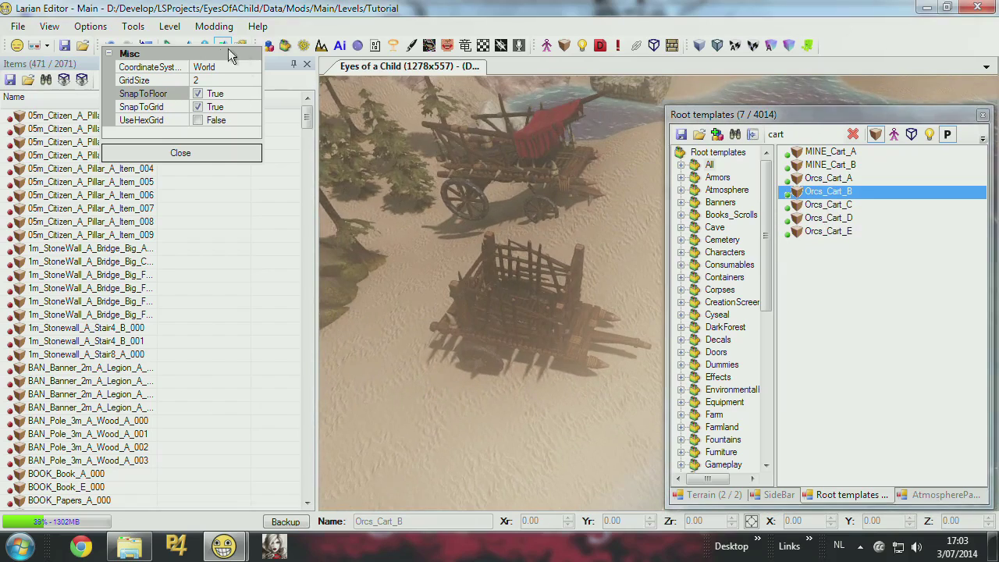
Delete the extra Orcs_Cart_B stacked on top of the first one
drag(222, 50, 198, 93)
click(188, 46)
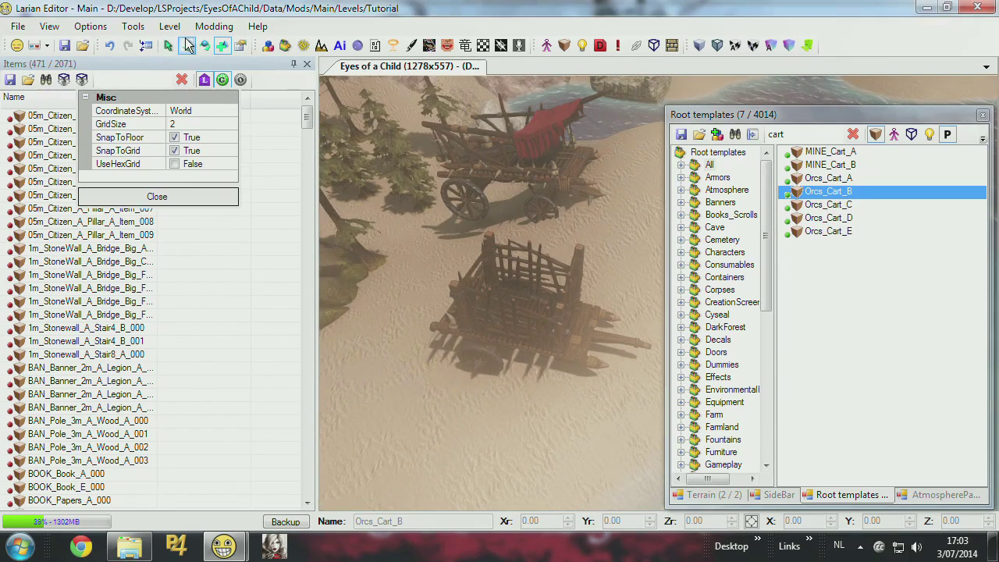
click(522, 287)
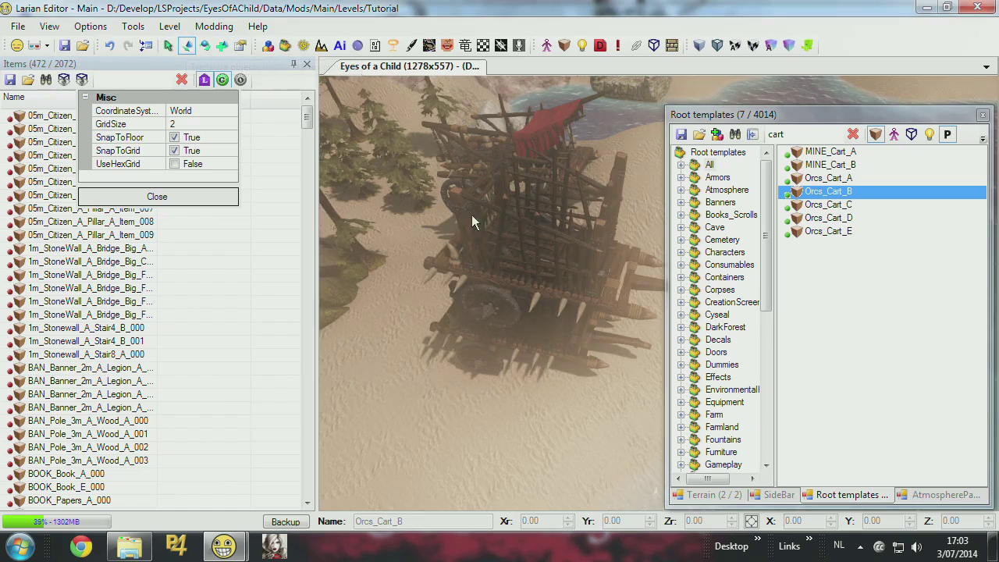
click(553, 249)
key(Delete)
Move the Orcs_Cart_B along the Z axis to 74 and turn off SnapToFloor and SnapToGrid
click(522, 327)
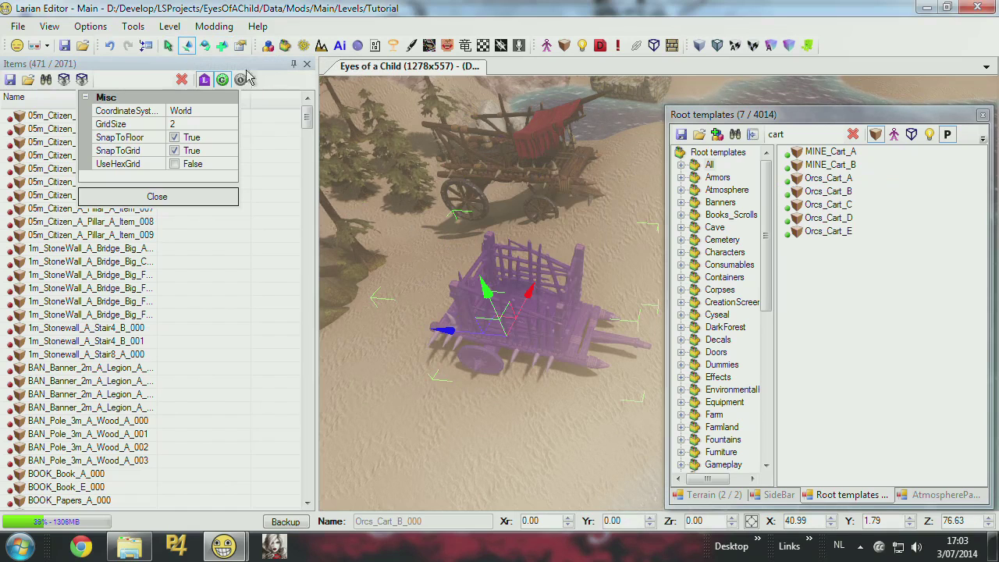
drag(457, 336, 410, 283)
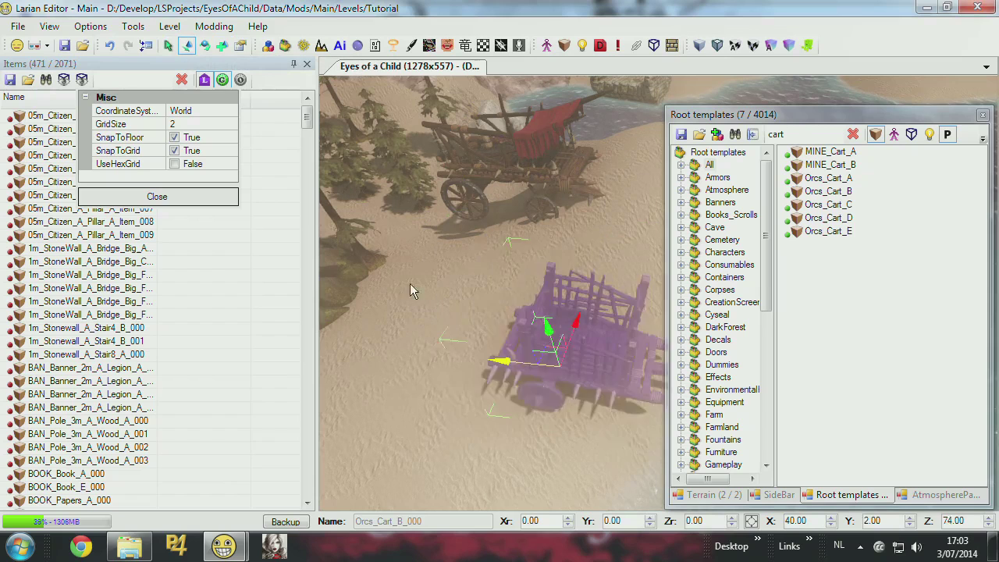
click(175, 138)
click(175, 150)
Move the Orcs_Cart_B freely along Z to about 77.7 and rotate it around its vertical axis to about -35°
middle_drag(426, 293, 423, 246)
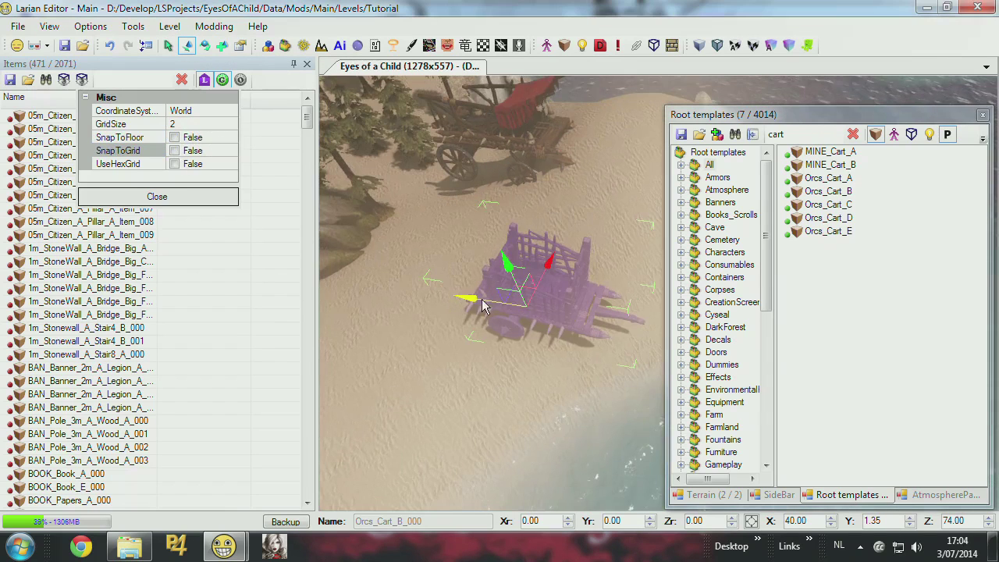
drag(478, 298, 397, 287)
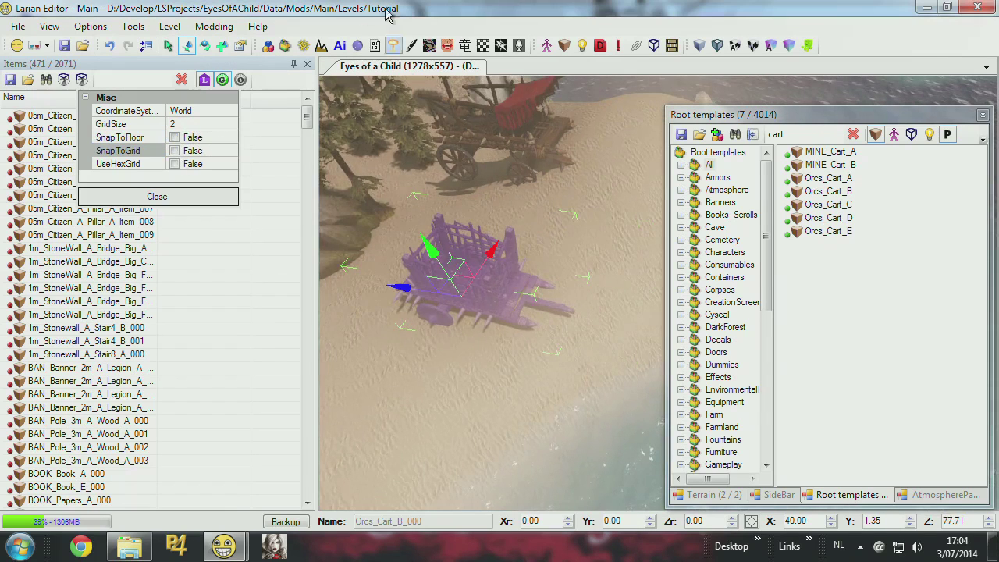
click(207, 47)
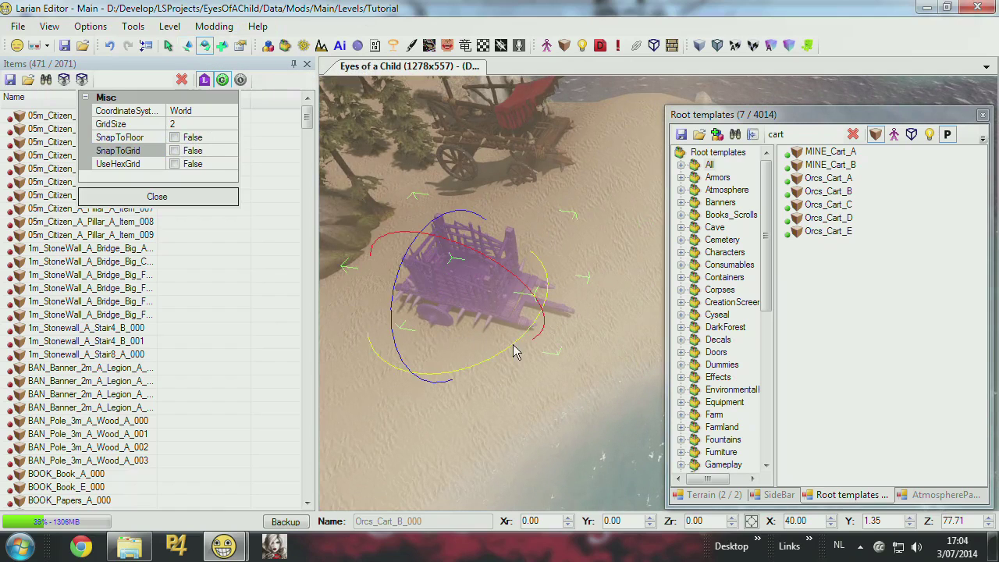
drag(512, 344, 400, 216)
drag(500, 353, 556, 259)
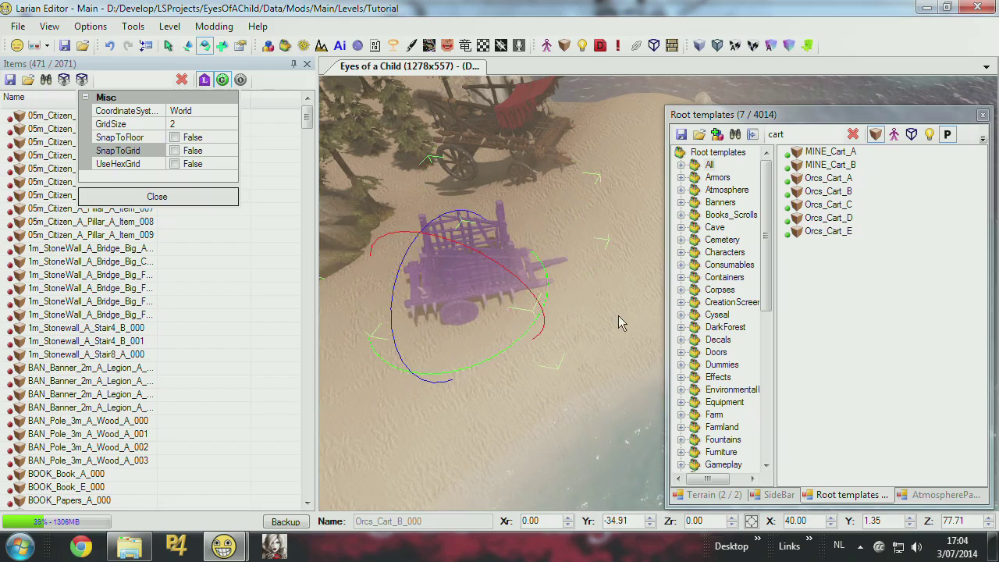
Switch the CoordinateSystem to Local and tilt the Orcs_Cart_B around the X axis to about 13.7°
click(618, 315)
middle_drag(618, 316, 577, 290)
click(586, 255)
middle_drag(587, 254, 547, 209)
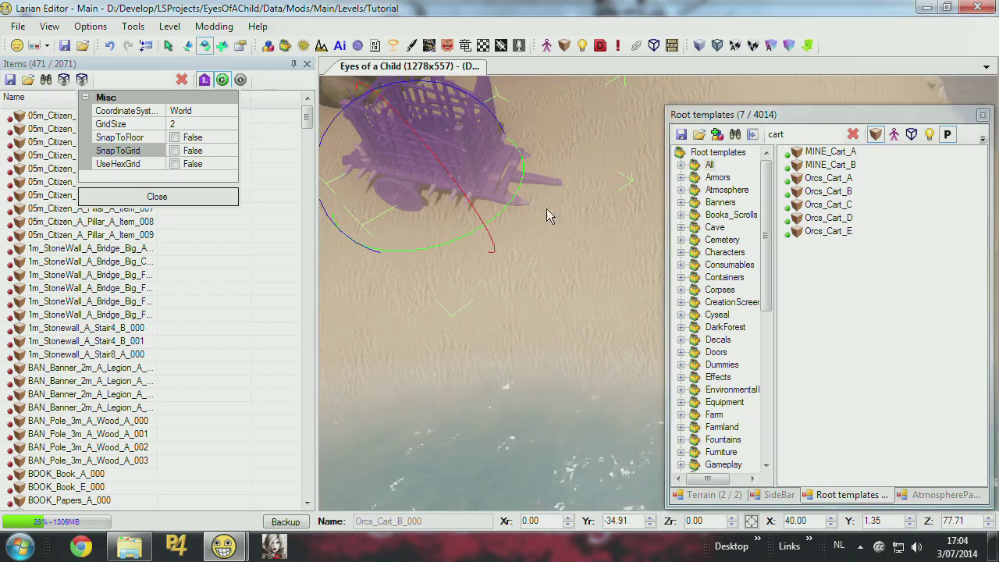
click(205, 113)
click(231, 111)
click(191, 124)
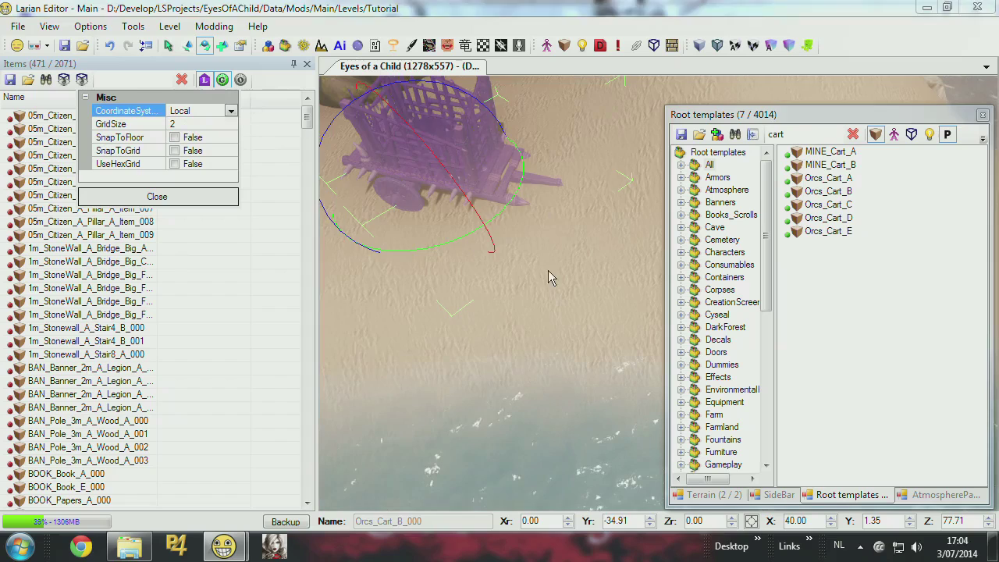
drag(444, 138, 442, 171)
Set the CoordinateSystem back to World, close the tool options and deselect the cart
click(215, 111)
click(231, 111)
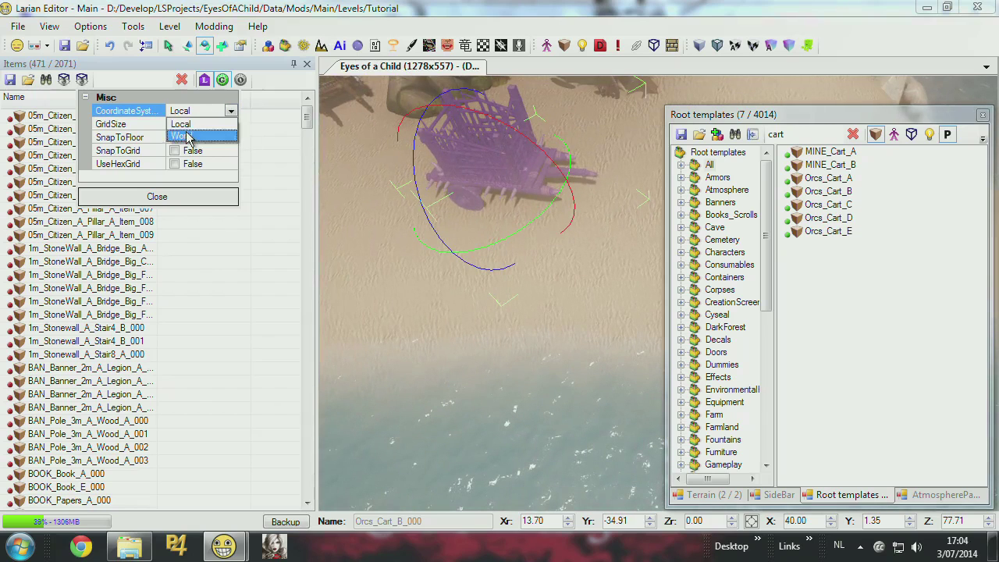
click(187, 136)
click(157, 196)
click(430, 274)
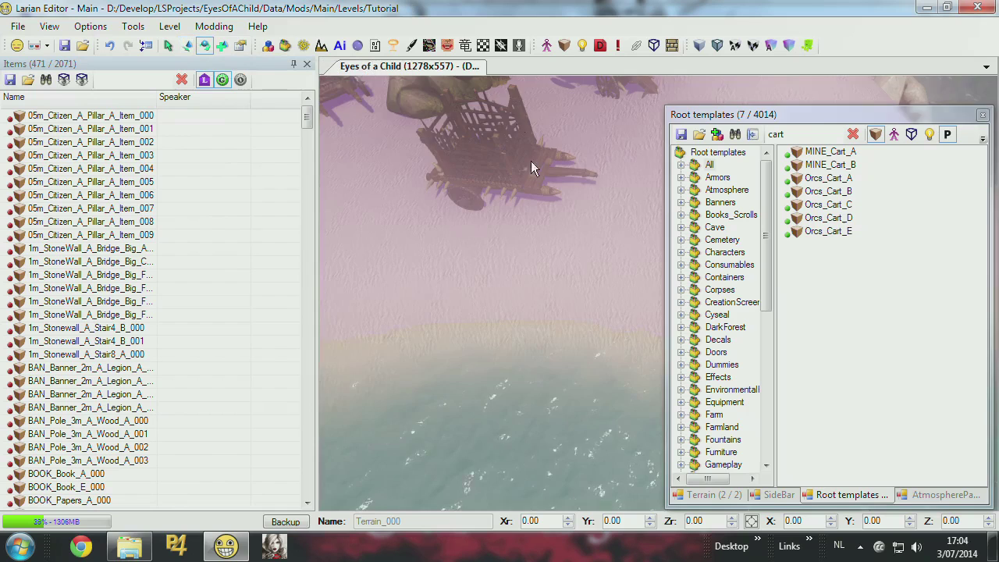
Select the big rock and the two pine trees beside it with the move tool and group them
middle_drag(531, 162, 516, 168)
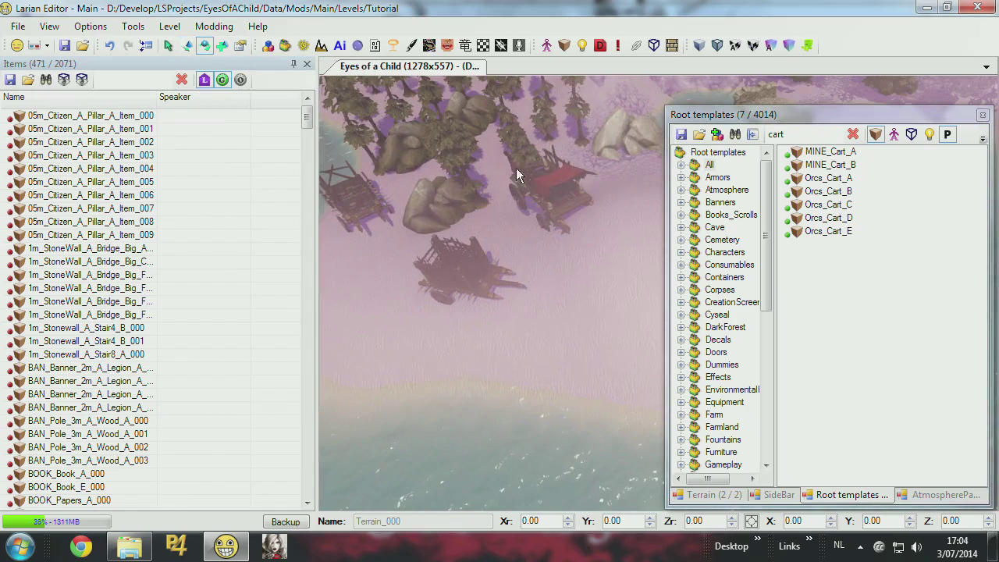
click(187, 46)
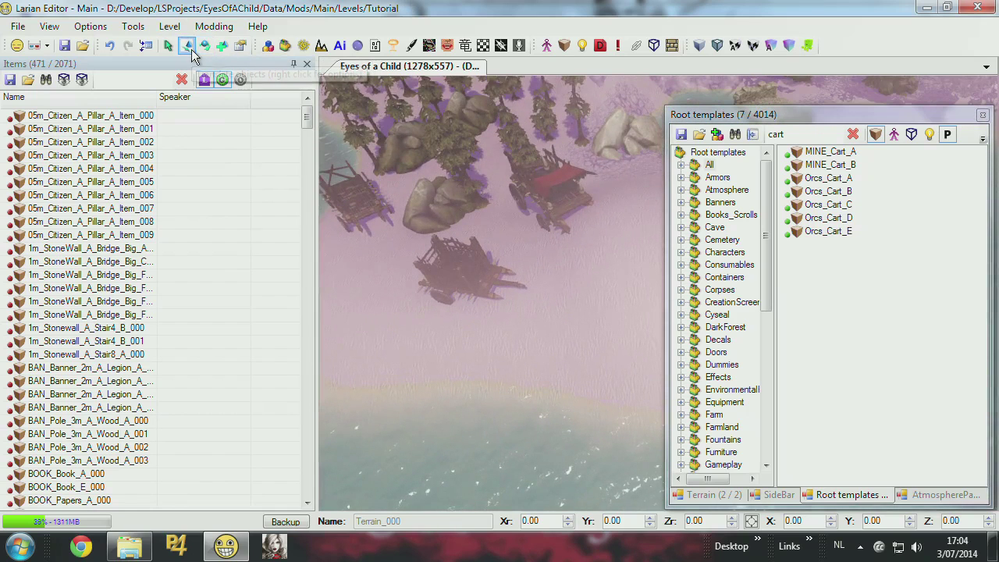
middle_drag(515, 210, 531, 249)
scroll(550, 209, up, 4)
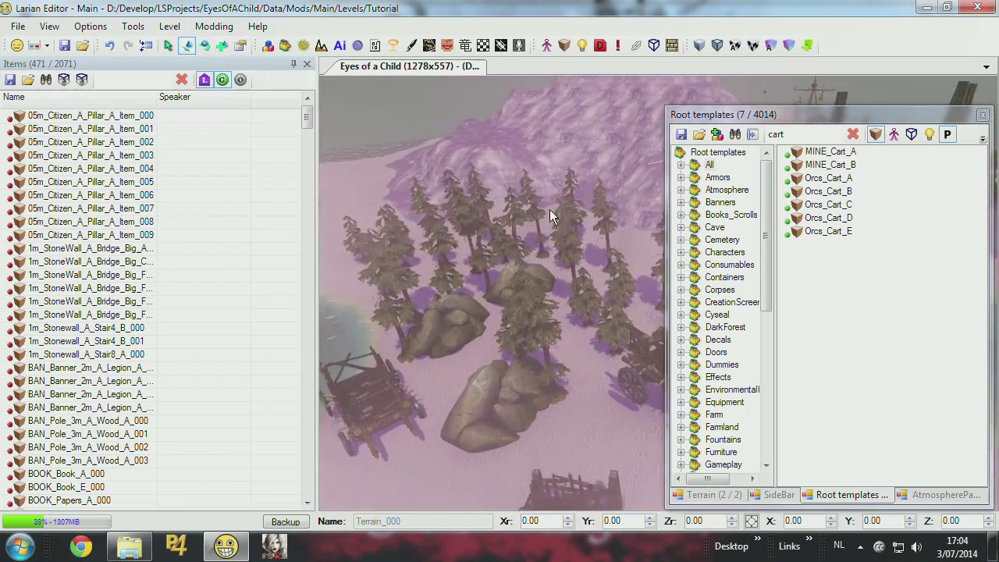
middle_drag(550, 209, 526, 337)
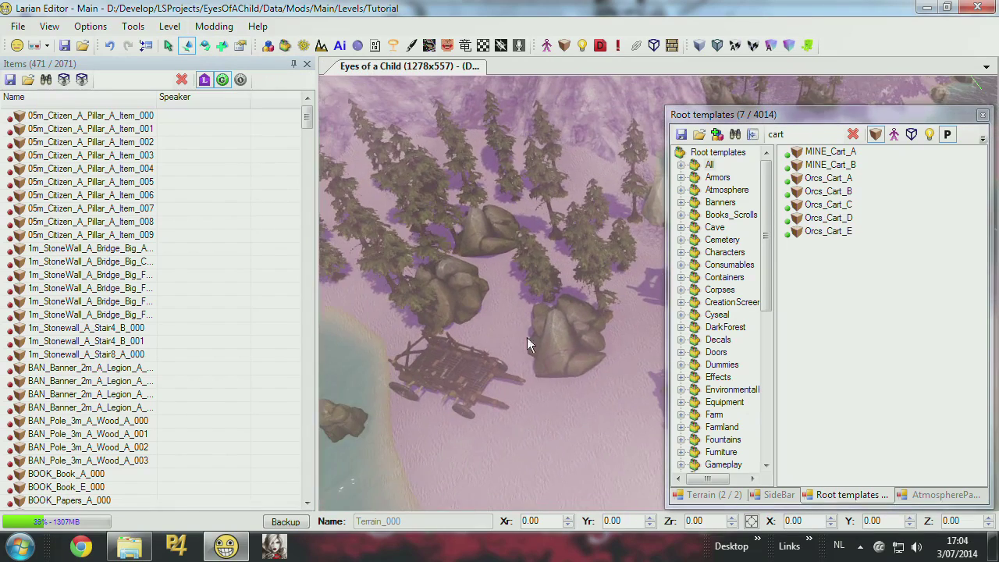
click(567, 335)
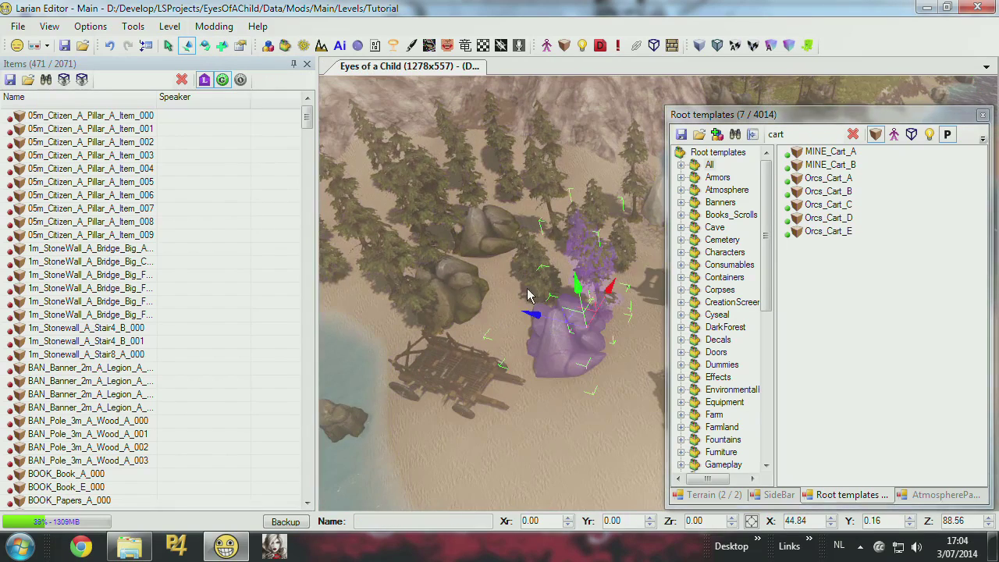
drag(546, 287, 541, 285)
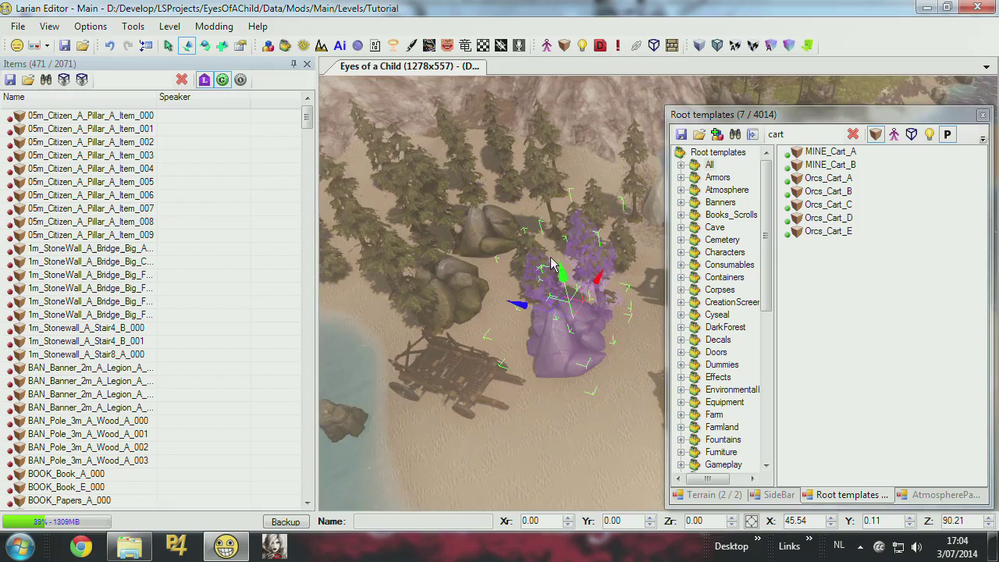
middle_drag(550, 263, 620, 346)
right_click(575, 314)
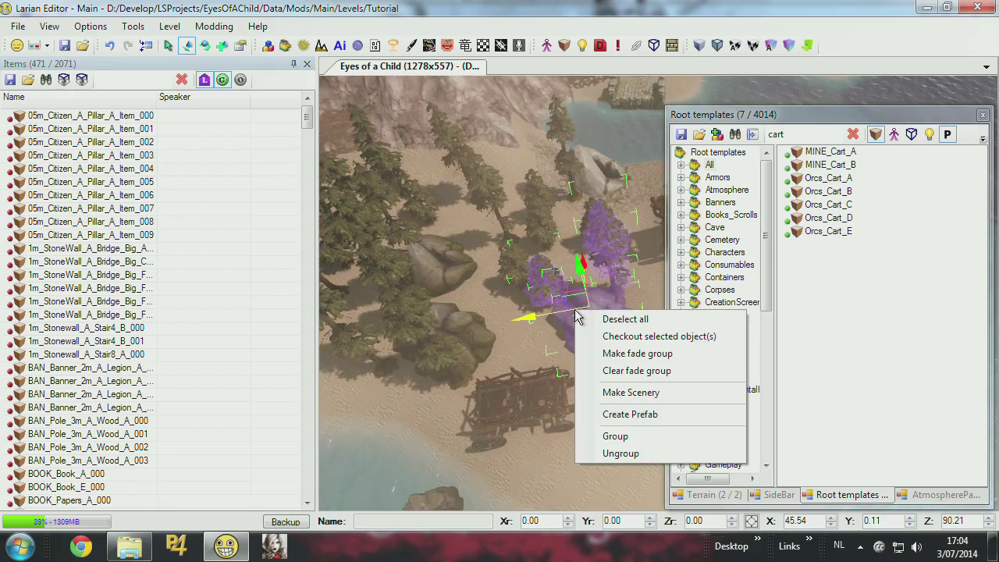
click(641, 436)
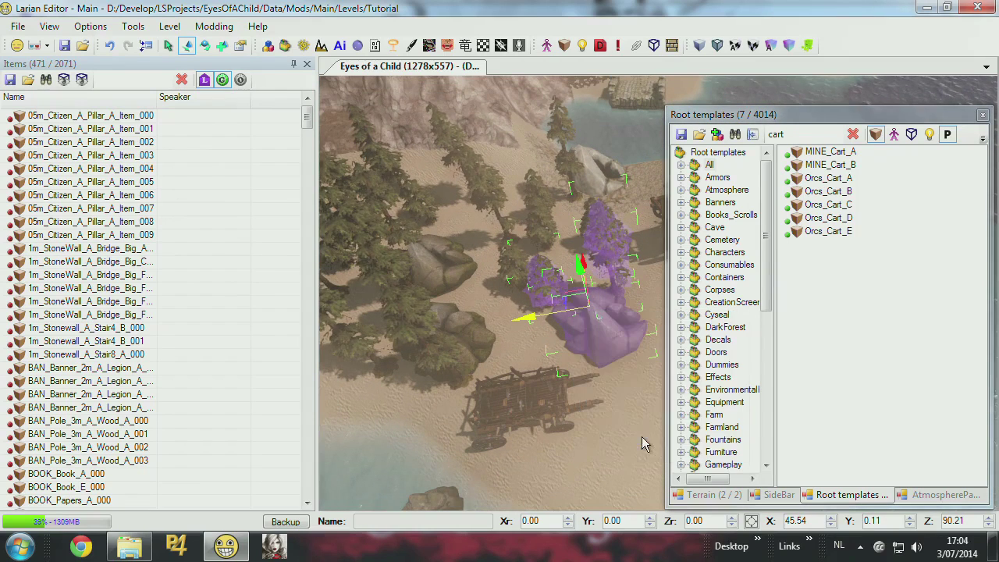
Test the grouping by selecting the rock group and then only the neighbouring ungrouped pine
click(610, 402)
click(601, 325)
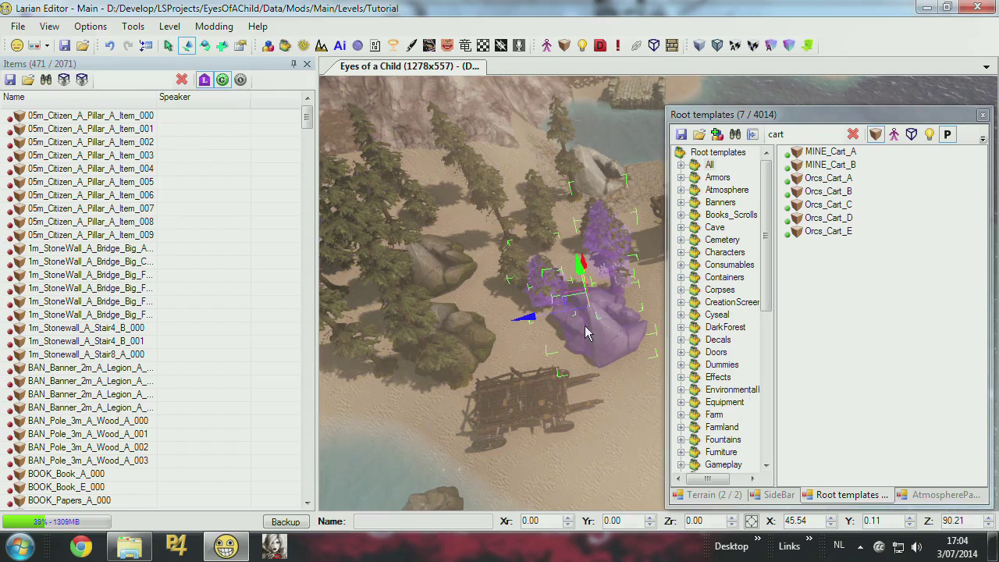
click(507, 227)
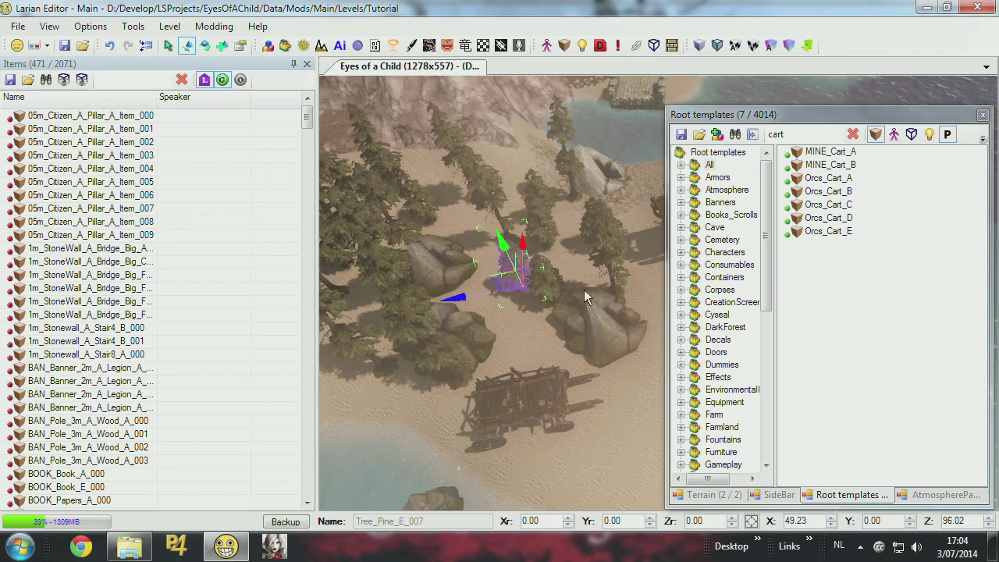
Reselect the rock and pine group, start a prefab from it and choose demo.lsb as its file
click(631, 344)
click(597, 324)
middle_drag(587, 300, 515, 220)
right_click(488, 226)
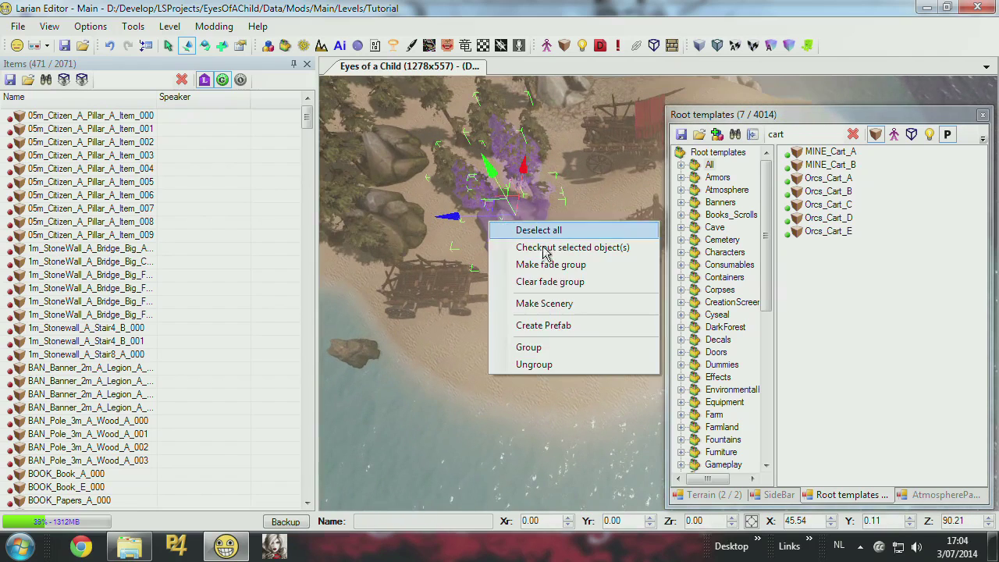
click(574, 325)
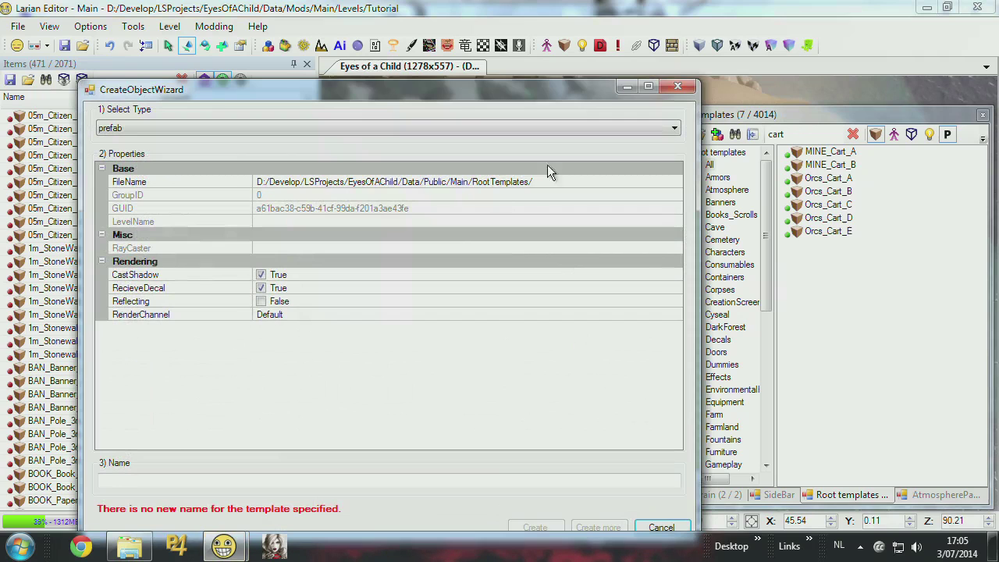
click(573, 180)
click(675, 181)
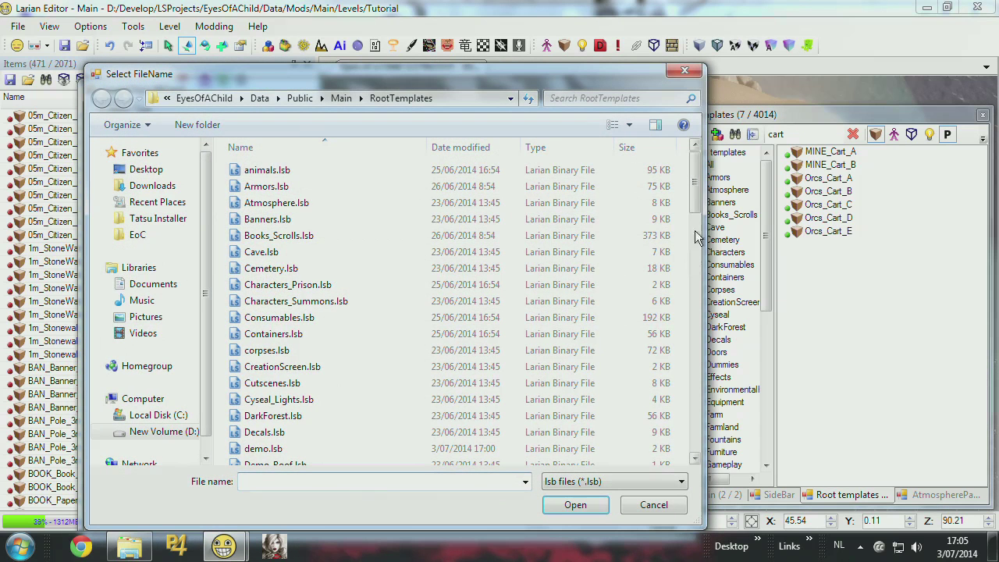
drag(699, 199, 706, 240)
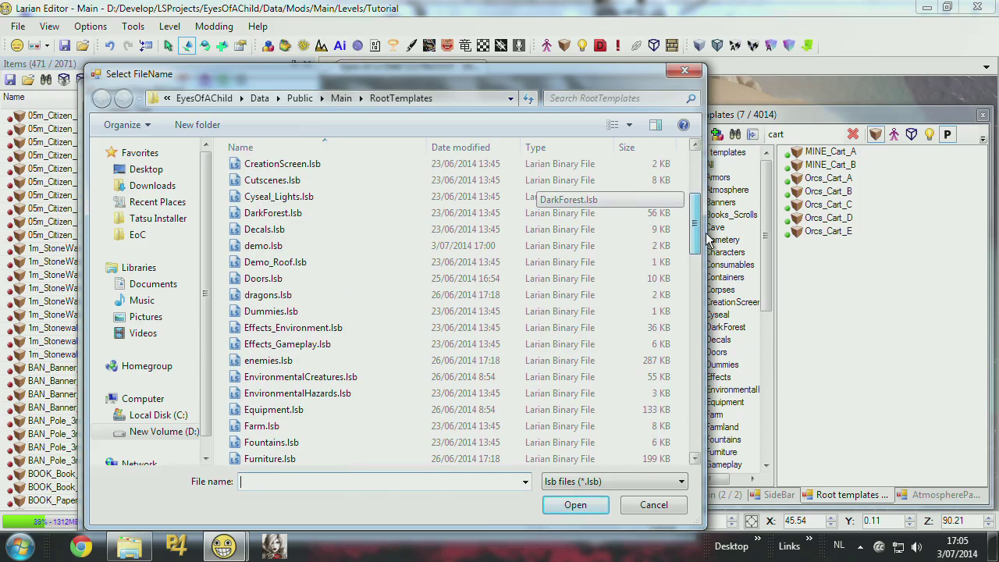
click(304, 246)
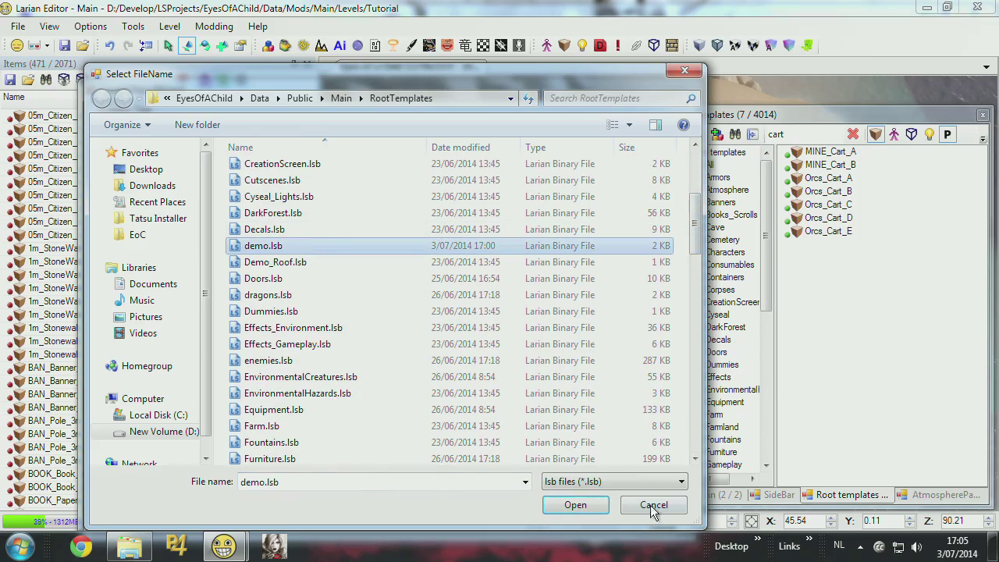
click(575, 502)
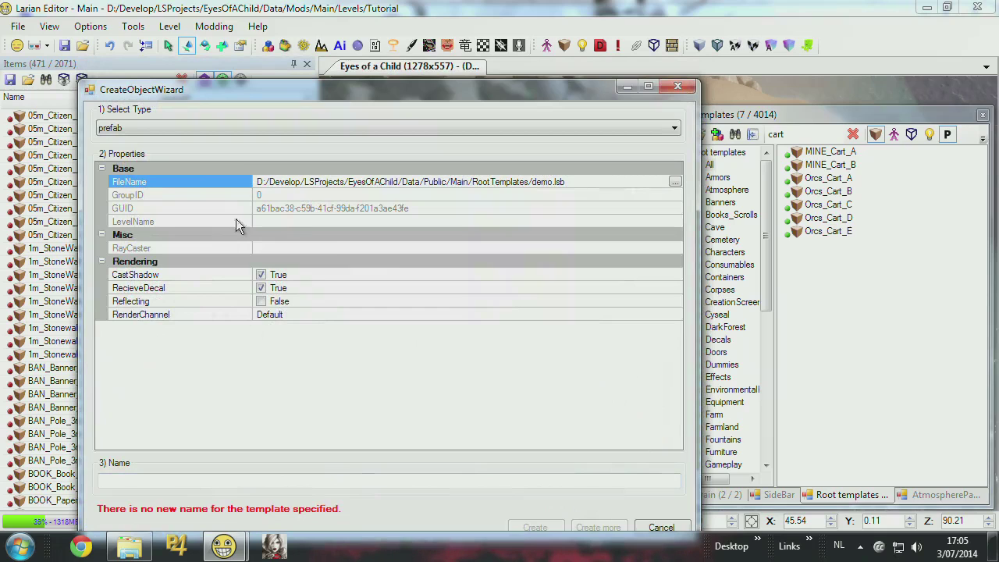
Name the prefab "test trees A" and create it
click(264, 480)
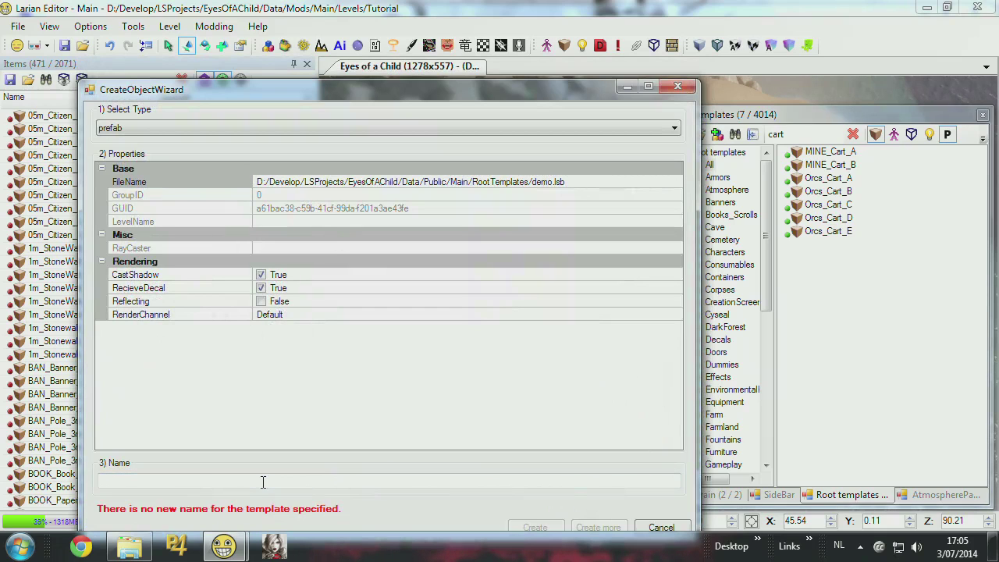
text(test trees A)
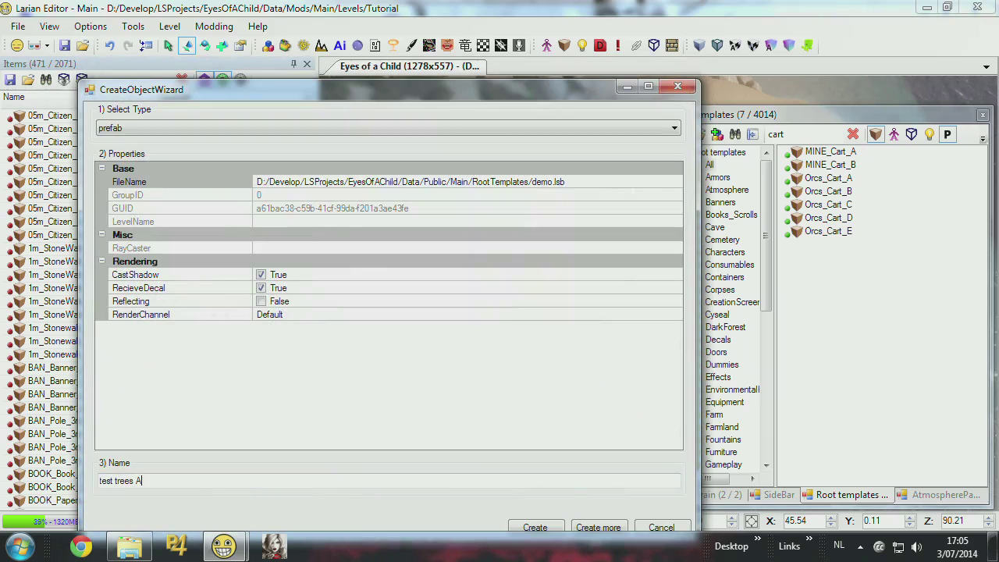
click(321, 480)
click(535, 527)
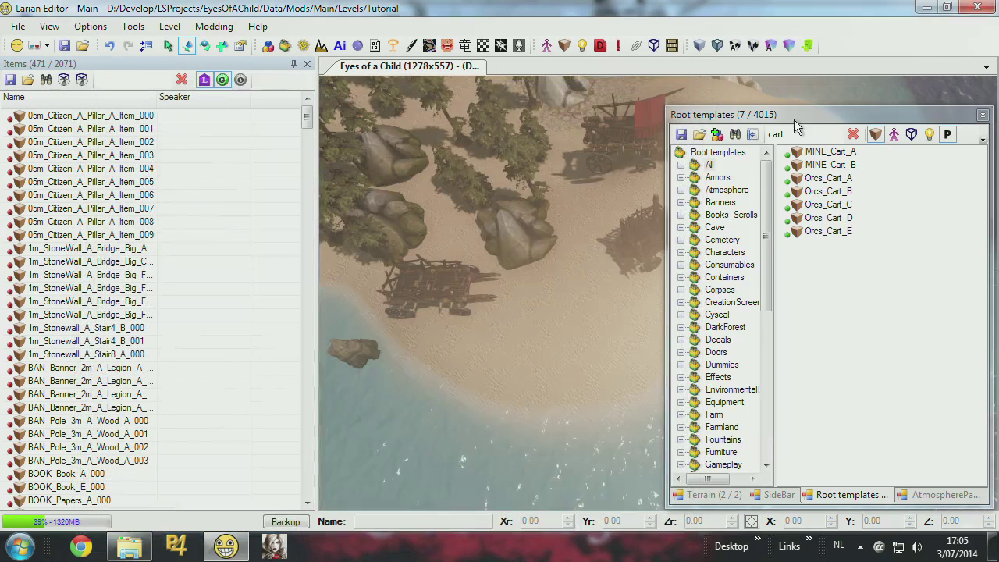
Limit the root templates to prefabs only and replace the search text with "tree test"
drag(793, 134, 731, 143)
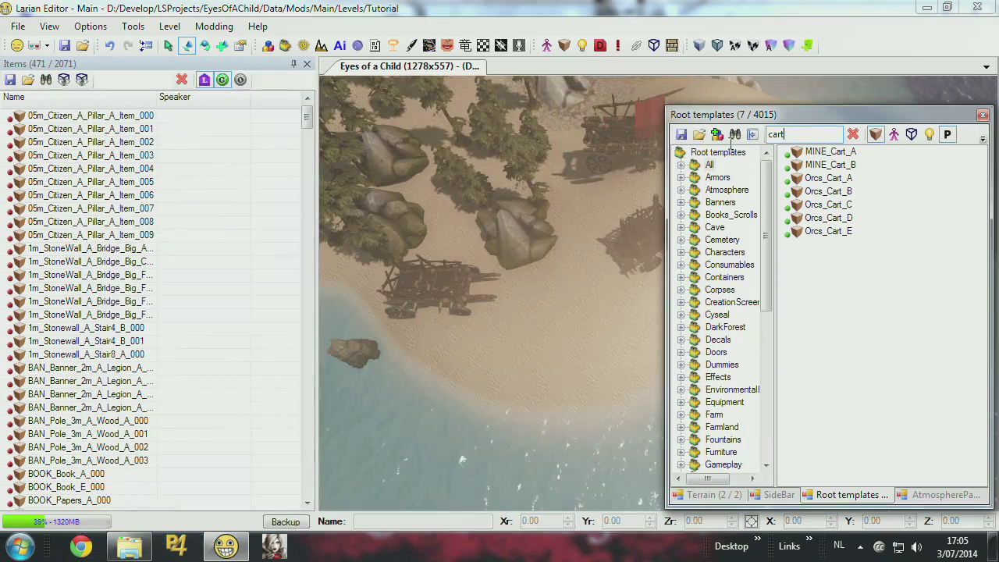
key(BackSpace)
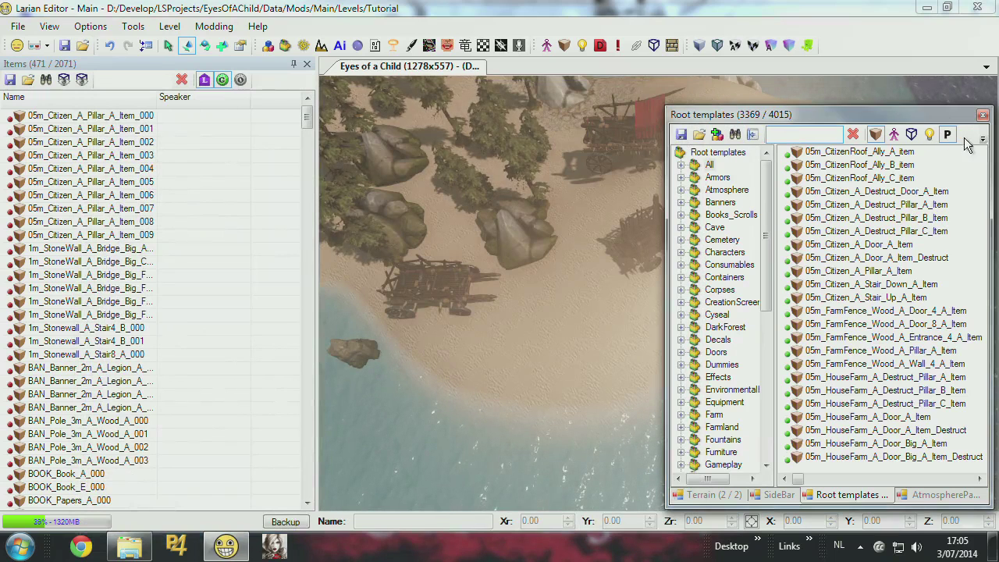
click(947, 134)
text(tree)
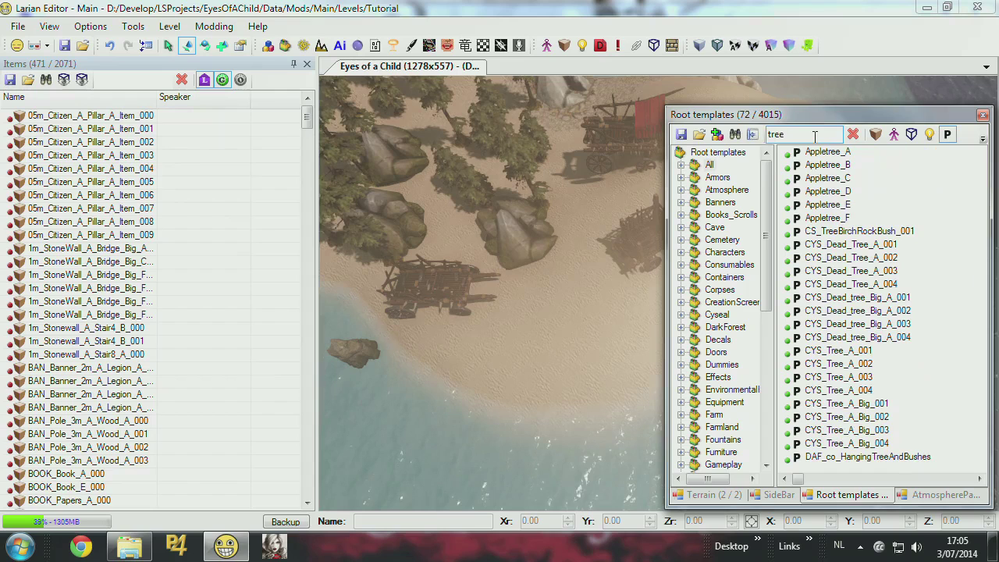
text( test)
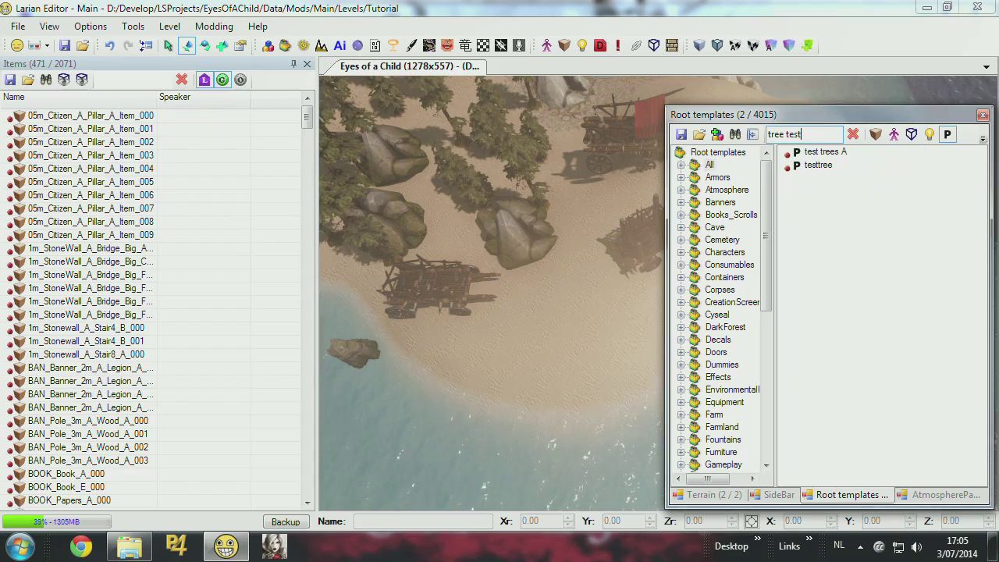
Place several copies of the "test trees A" prefab along the edge of the sandy beach
click(826, 151)
click(540, 329)
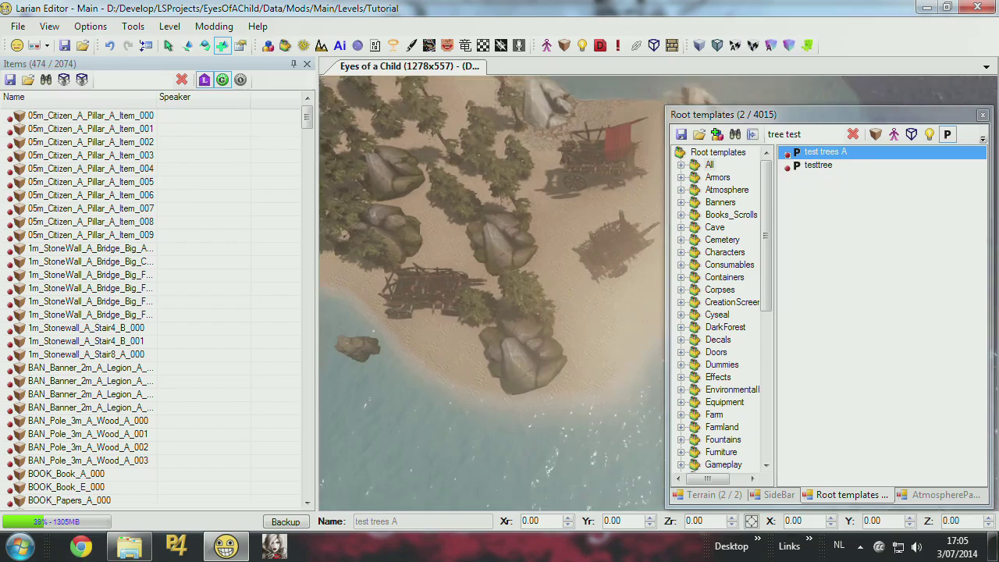
scroll(551, 320, down, 3)
click(615, 208)
click(587, 303)
middle_drag(587, 302, 575, 239)
key(Right)
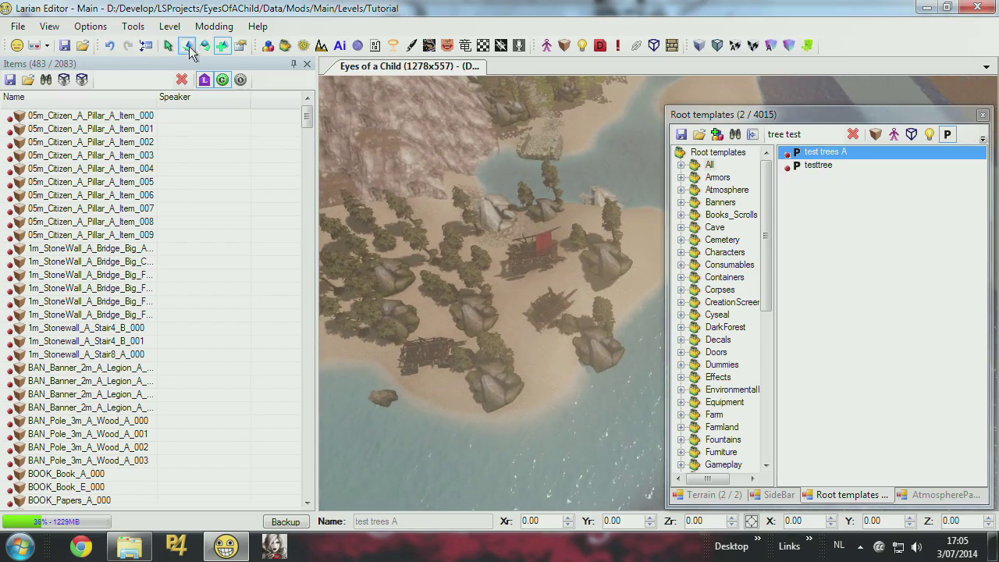
Select only the pine Tree_Pine_D_009 in the shoreline prefab and move it along the Z axis to about 56.47
click(187, 45)
click(597, 361)
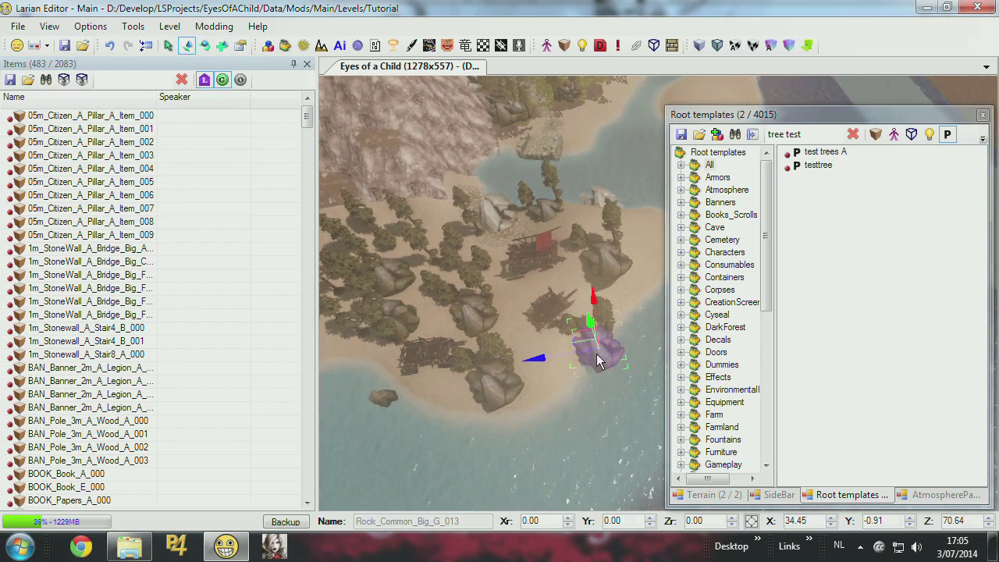
click(609, 312)
middle_drag(609, 312, 492, 326)
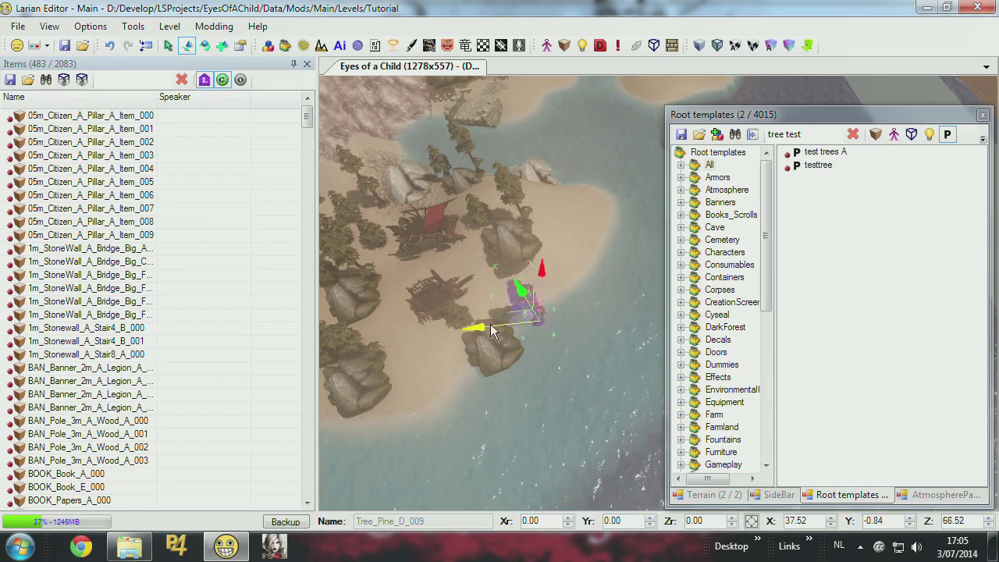
drag(490, 324, 557, 319)
Test selecting whole prefabs through single members, including the shoreline rock with its separated pine, and clear the selection
ctrl+click(508, 356)
click(519, 279)
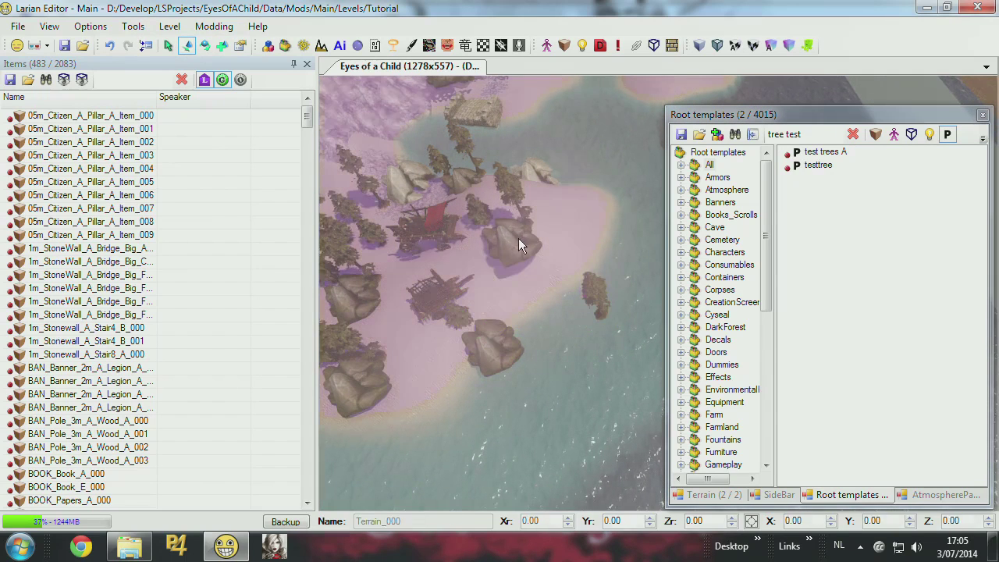
double_click(518, 238)
double_click(434, 158)
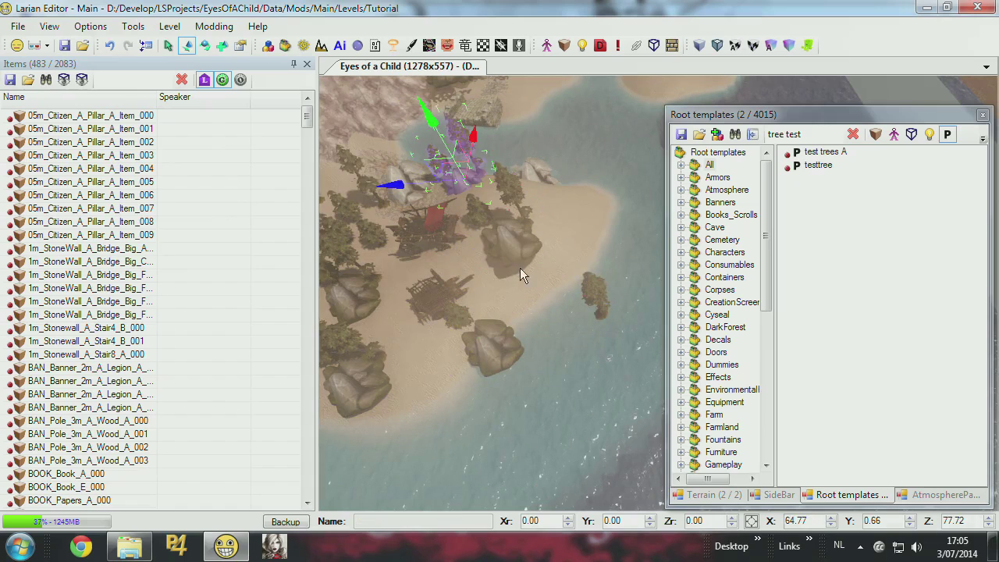
double_click(508, 238)
double_click(496, 351)
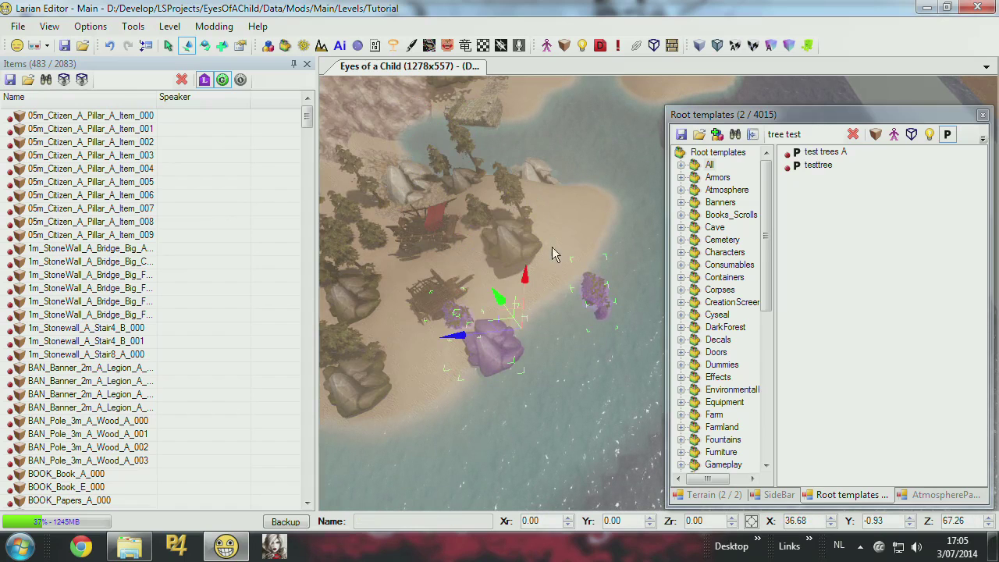
click(552, 269)
Move the separated pine Tree_Pine_D_009 along the X axis to about 99.62
scroll(557, 292, down, 5)
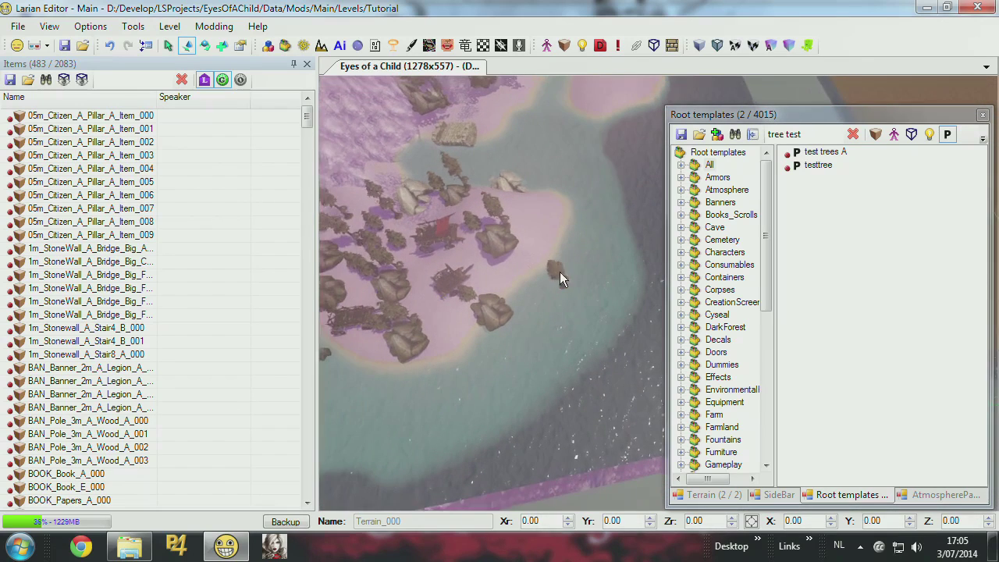
click(560, 271)
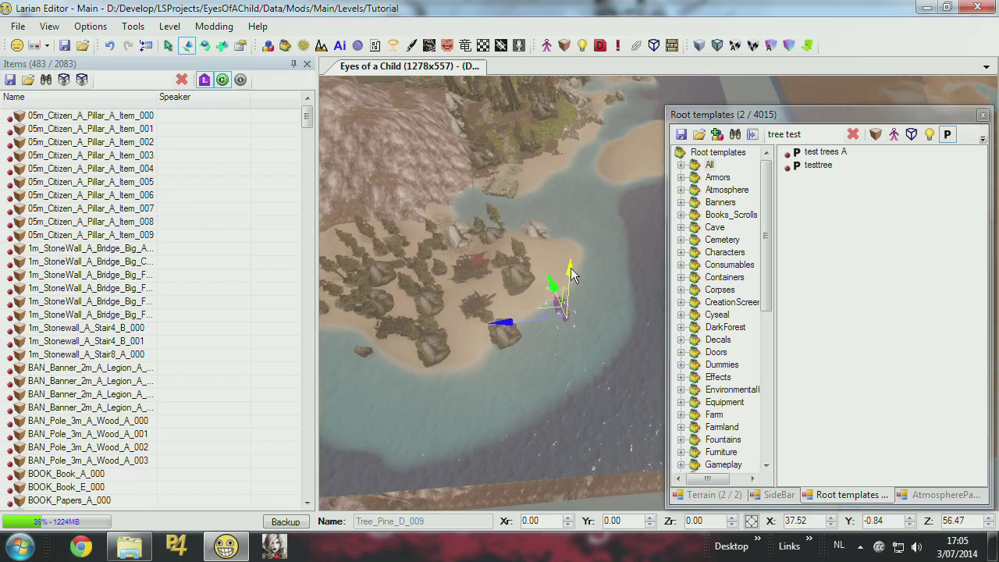
drag(570, 267, 593, 129)
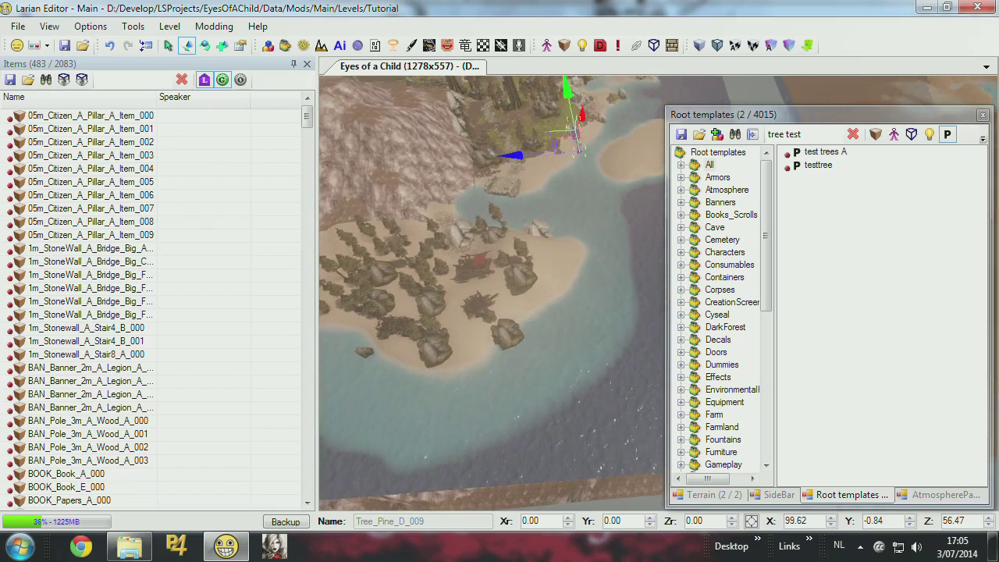
Select the whole shoreline prefab through its rock and check its members, including the distant pine
scroll(523, 334, up, 6)
scroll(531, 300, down, 1)
click(536, 258)
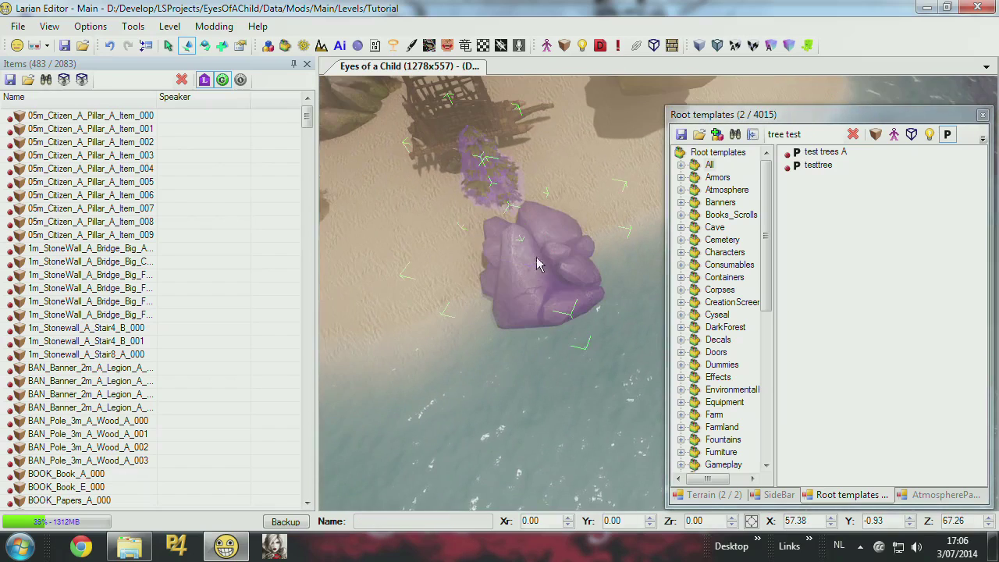
scroll(536, 264, down, 5)
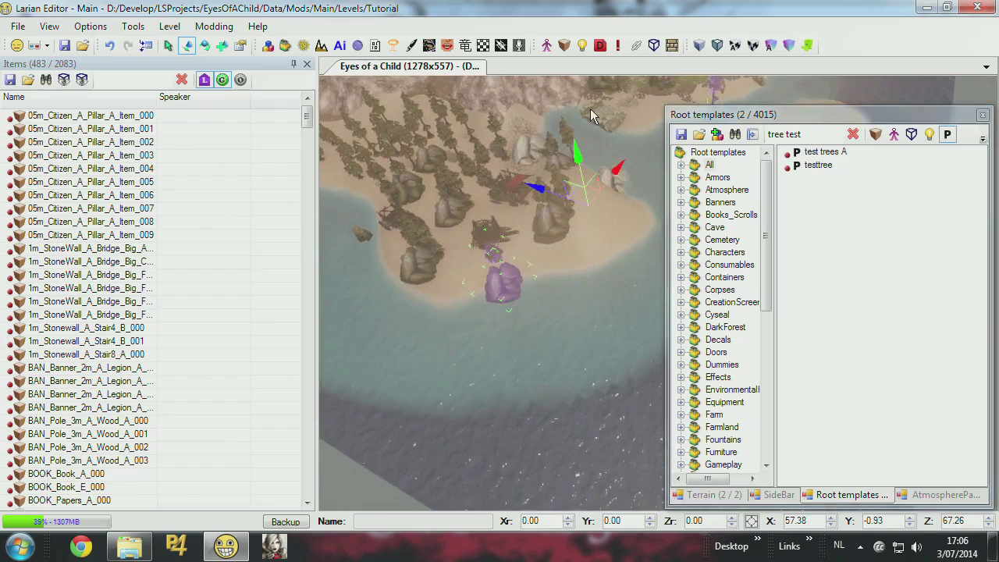
Move the whole shoreline prefab along the X axis to about 53.34 and release its selection
mouse_move(600, 166)
mouse_down()
mouse_move(568, 207)
mouse_move(595, 170)
mouse_up()
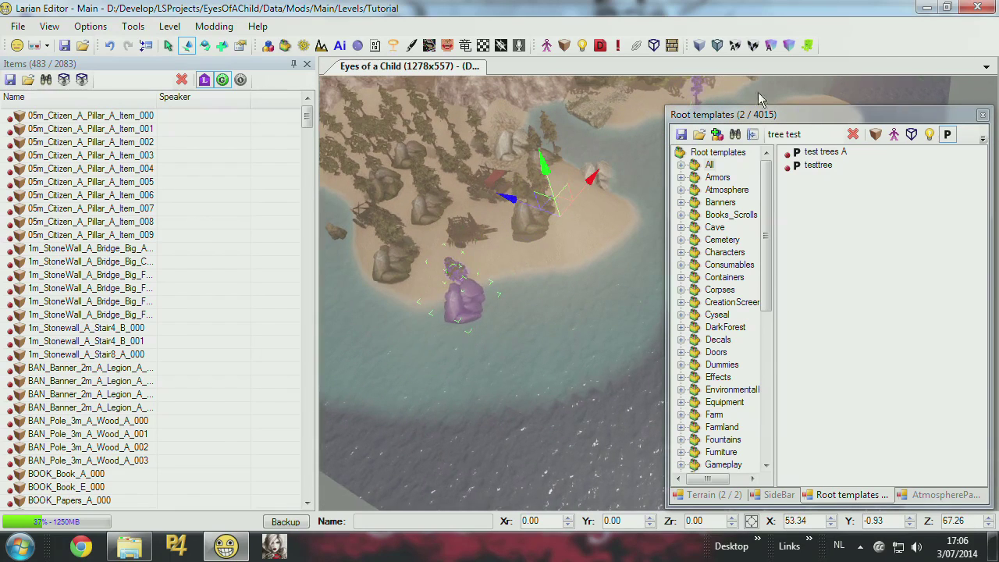
scroll(520, 228, down, 3)
middle_drag(521, 228, 580, 291)
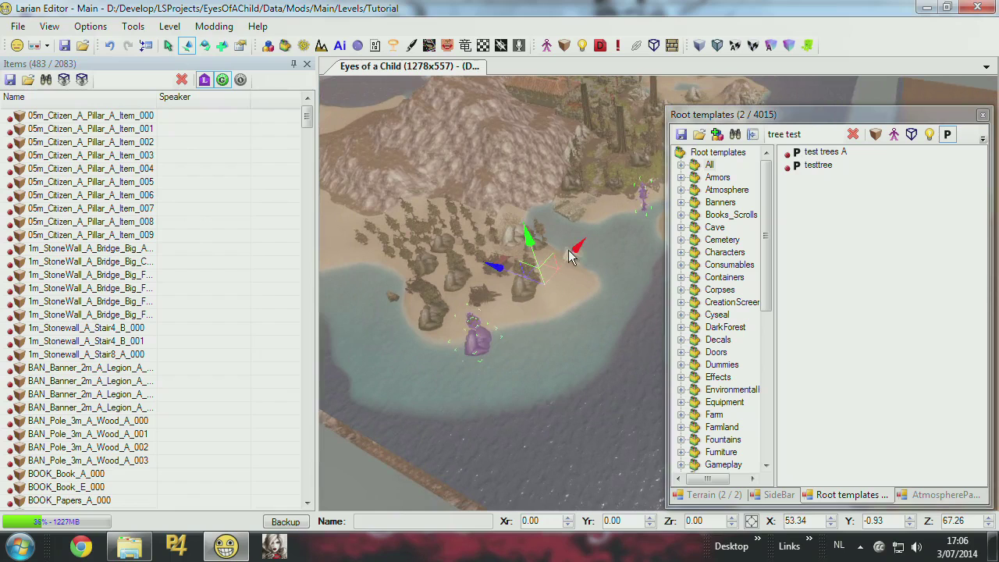
click(546, 318)
Duplicate the beach pine Tree_Pine_E_018 by dragging out a copy along the Z axis
scroll(545, 318, up, 5)
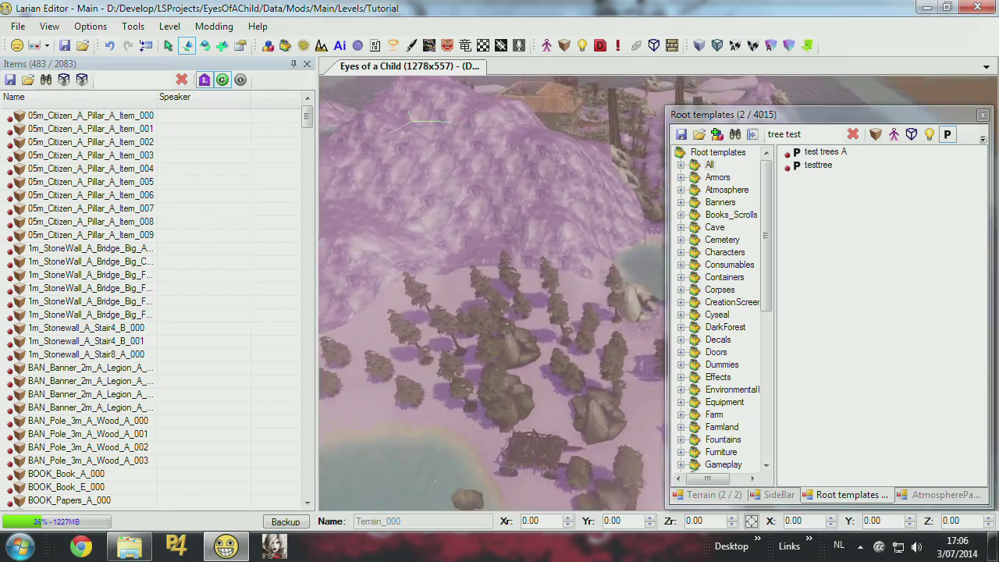
scroll(491, 244, up, 5)
click(491, 244)
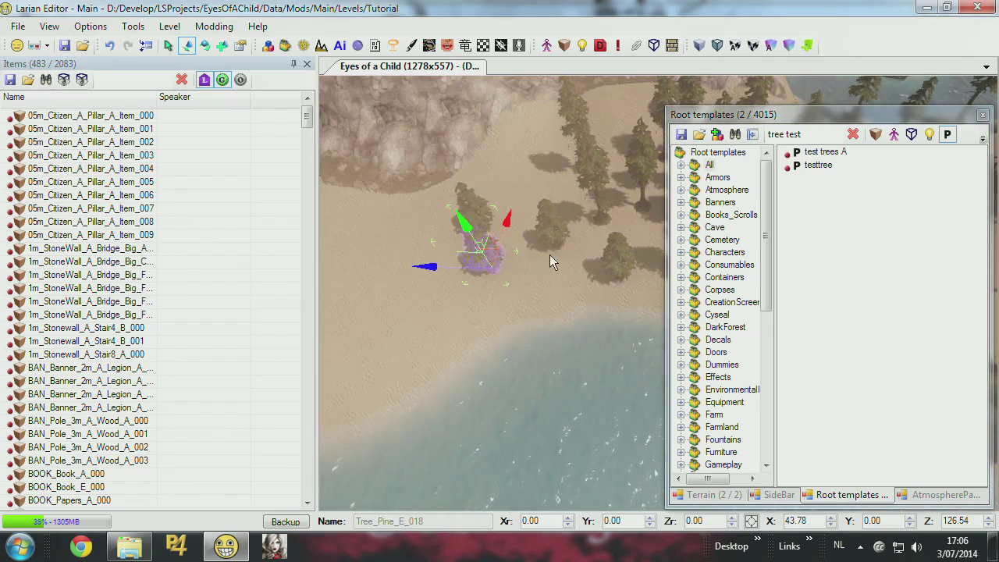
shift+drag(430, 266, 311, 263)
Select the original beach pine together with its adjacent pines and group them
click(486, 247)
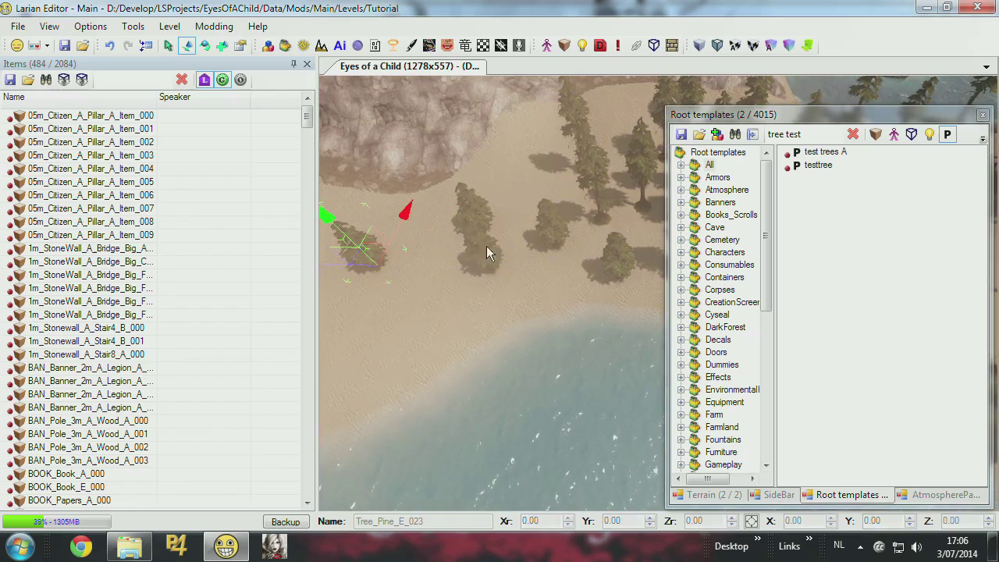
ctrl+click(552, 224)
right_click(476, 248)
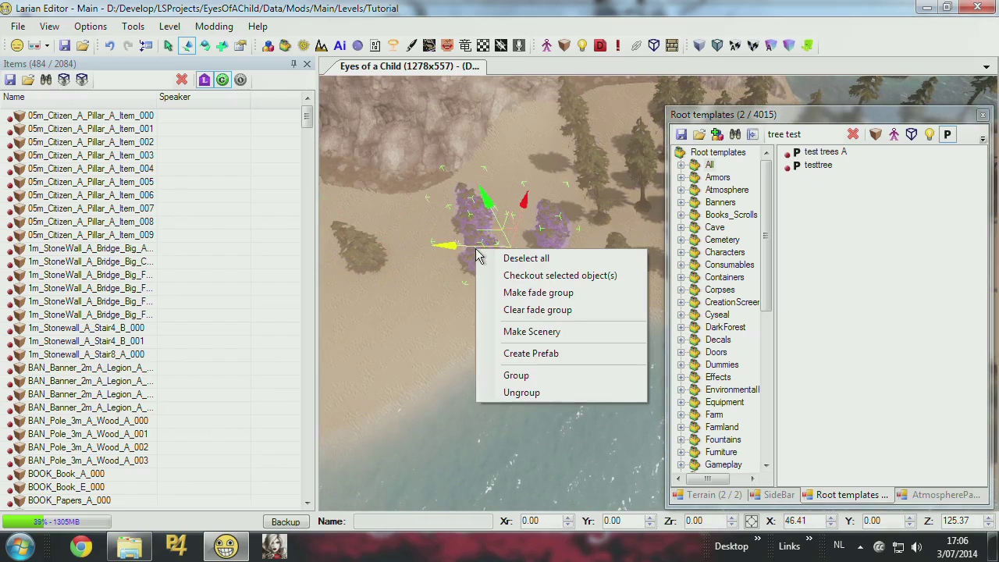
click(528, 376)
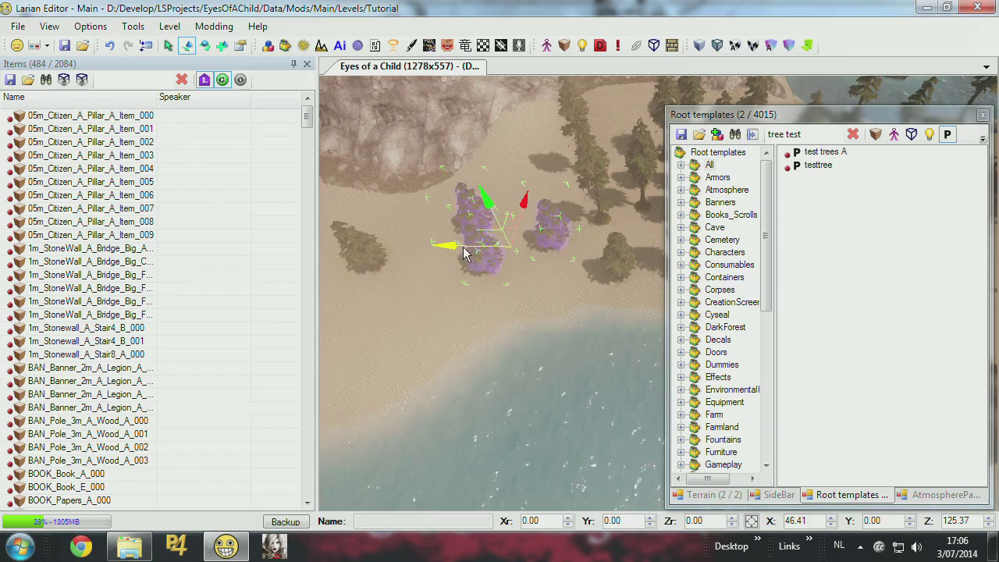
Duplicate the pine group along the Z axis to about 152.92 and release its selection
shift+drag(463, 248, 186, 213)
right_drag(499, 227, 473, 226)
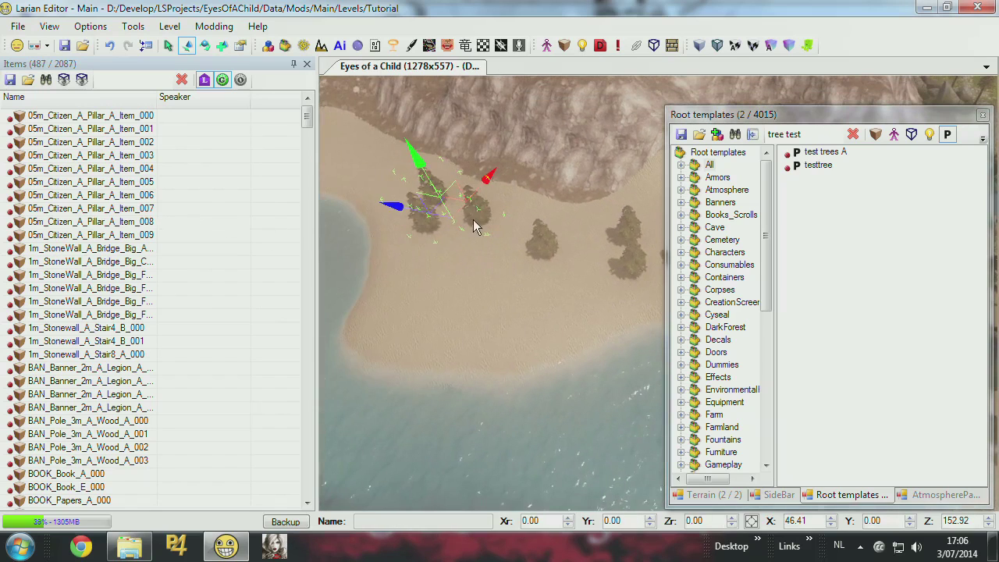
right_drag(475, 303, 501, 306)
click(501, 306)
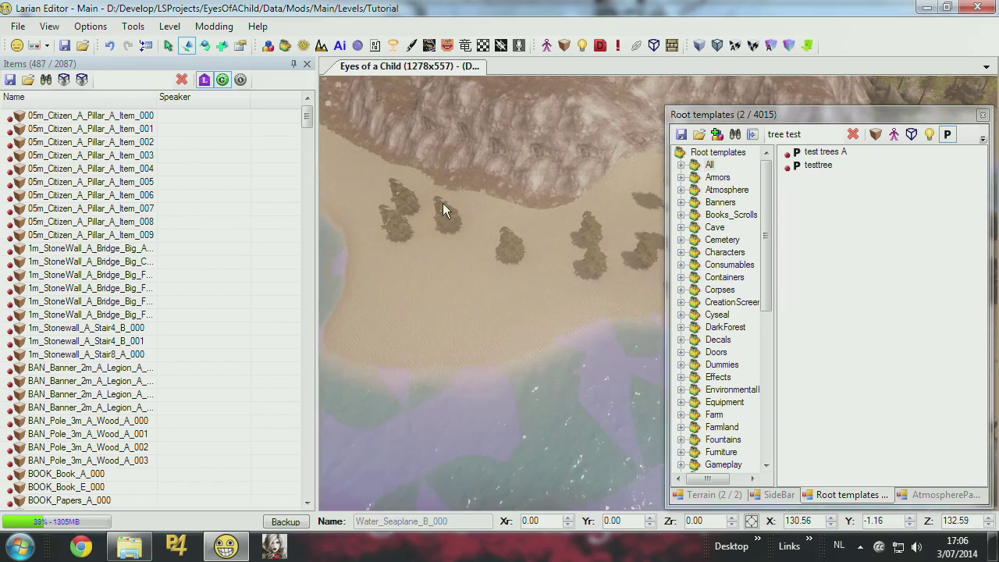
Select the copied pine group through one tree, rotate it around Y to about 219.73 and raise it to about Y 0.74
click(441, 205)
click(204, 46)
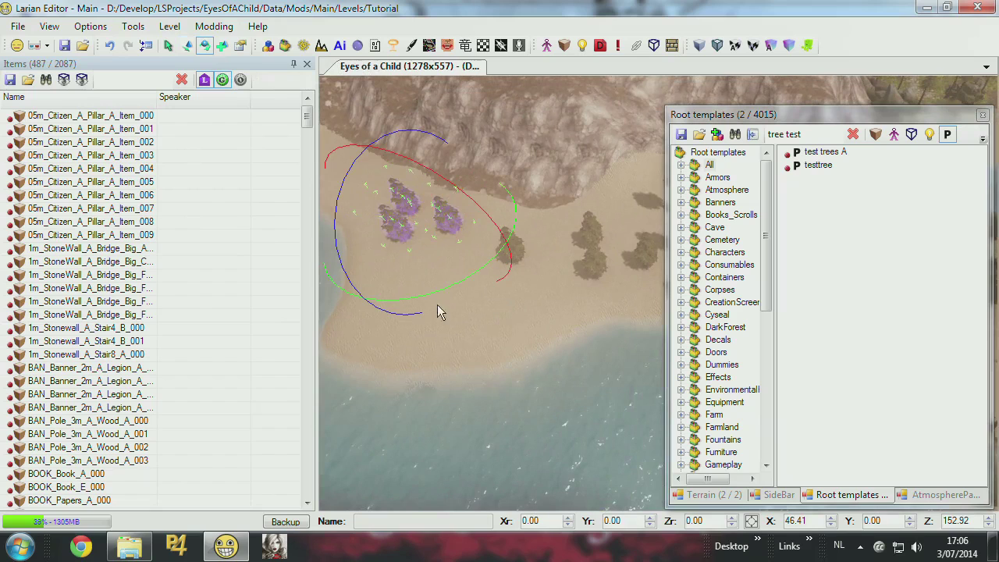
drag(442, 300, 470, 151)
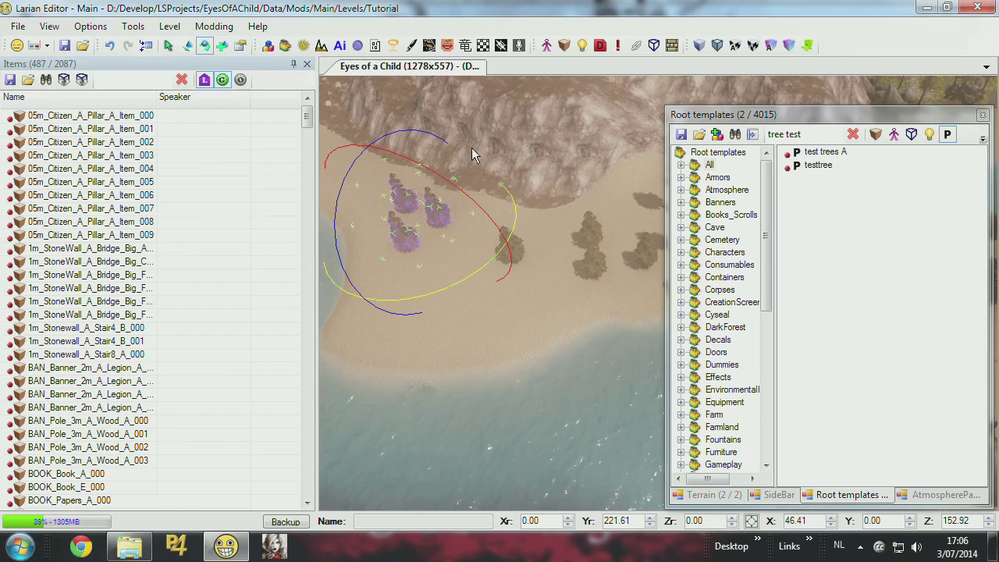
click(187, 45)
mouse_move(390, 175)
mouse_down()
mouse_move(398, 187)
mouse_move(401, 166)
mouse_up()
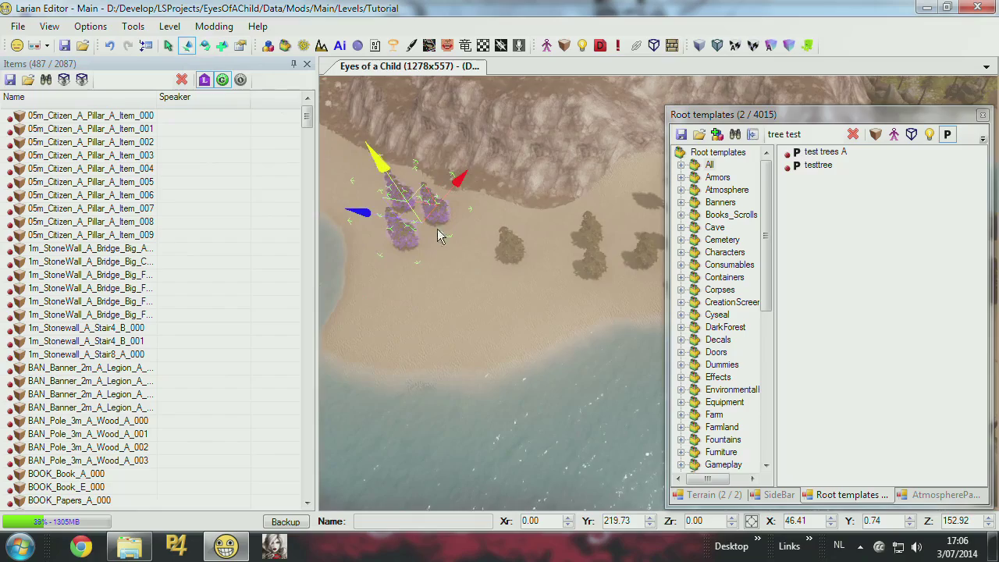